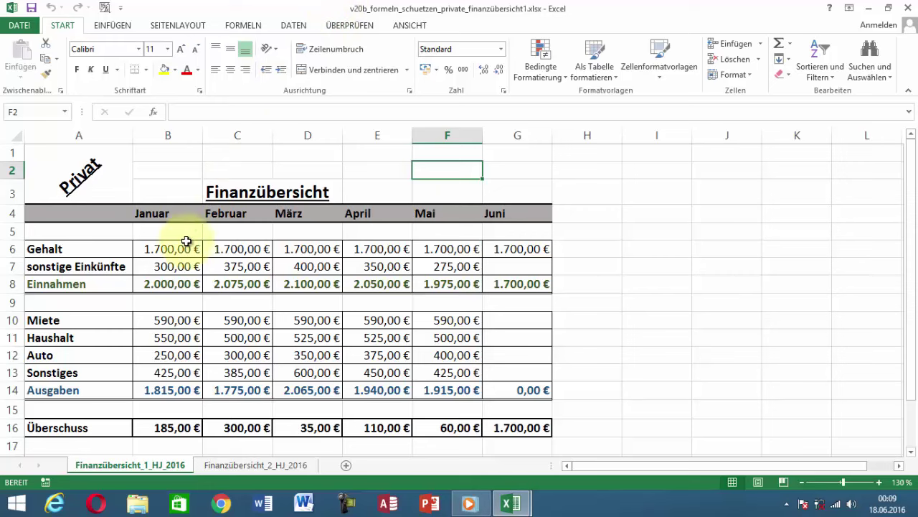
# Inspect the formulas in B8, D14 and F8 without changing them.
pyautogui.click(183, 284)
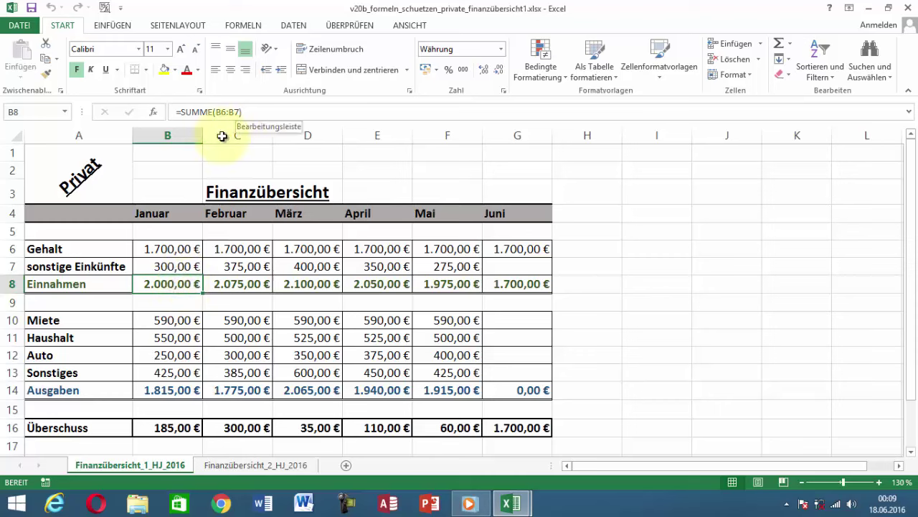
pyautogui.click(313, 389)
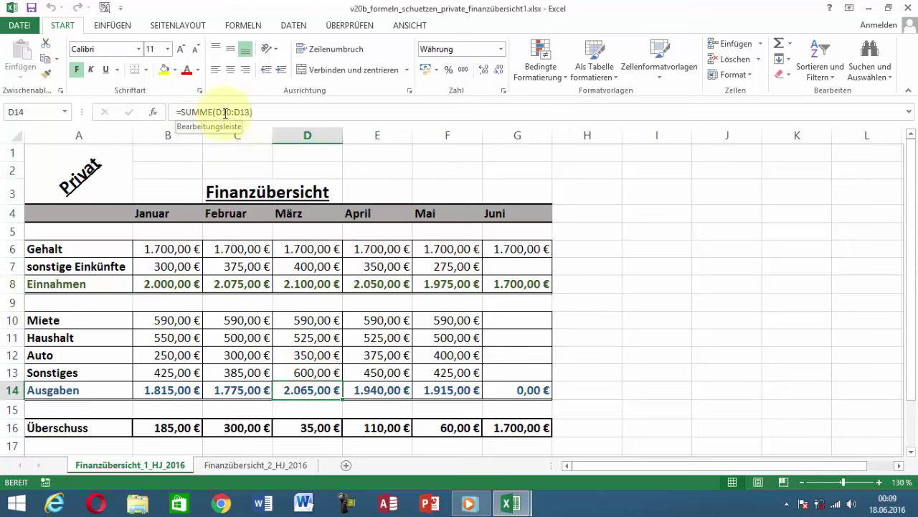
pyautogui.click(463, 284)
pyautogui.doubleClick(463, 284)
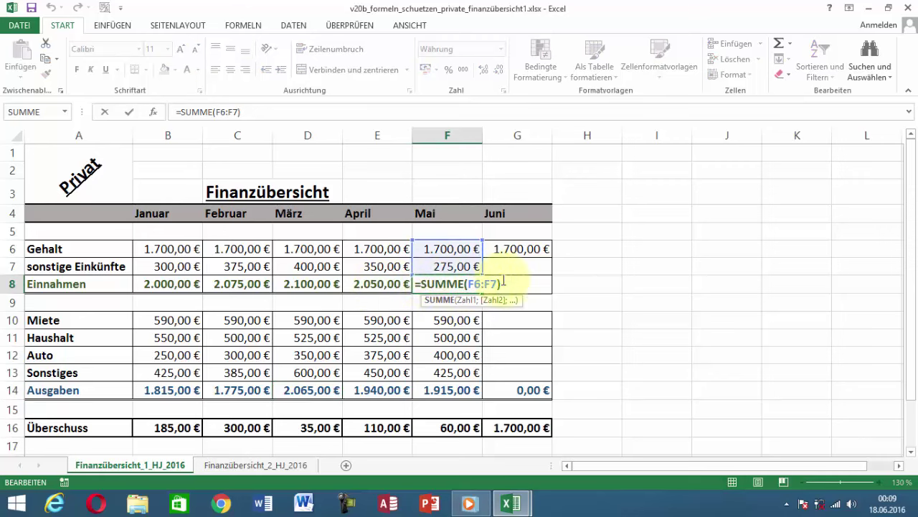
pyautogui.press('Escape')
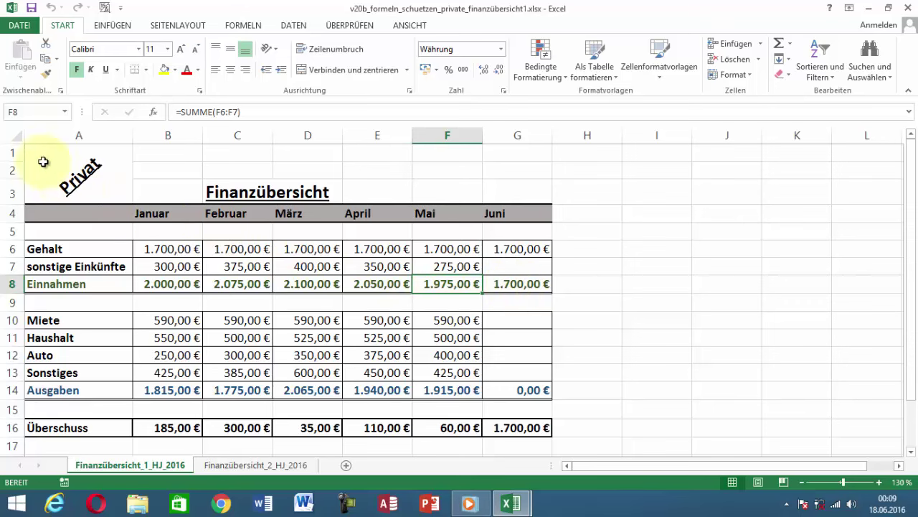
# Select the whole sheet and clear Gesperrt on the Schutz tab of Zellen formatieren.
pyautogui.click(16, 136)
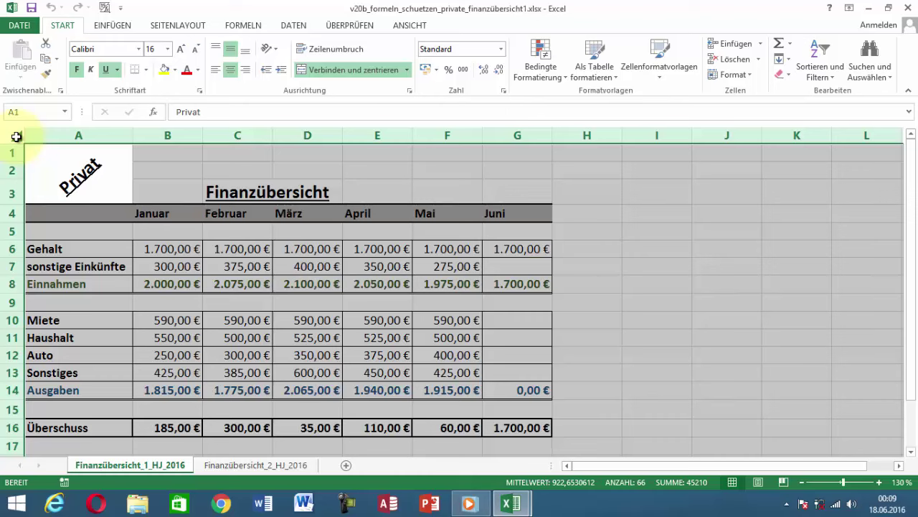
pyautogui.hotkey('ctrl', '1')
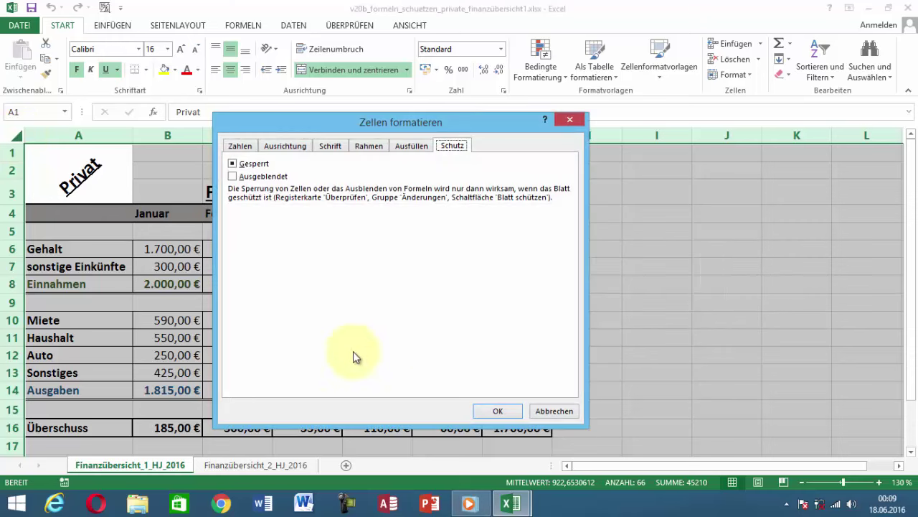
pyautogui.click(544, 410)
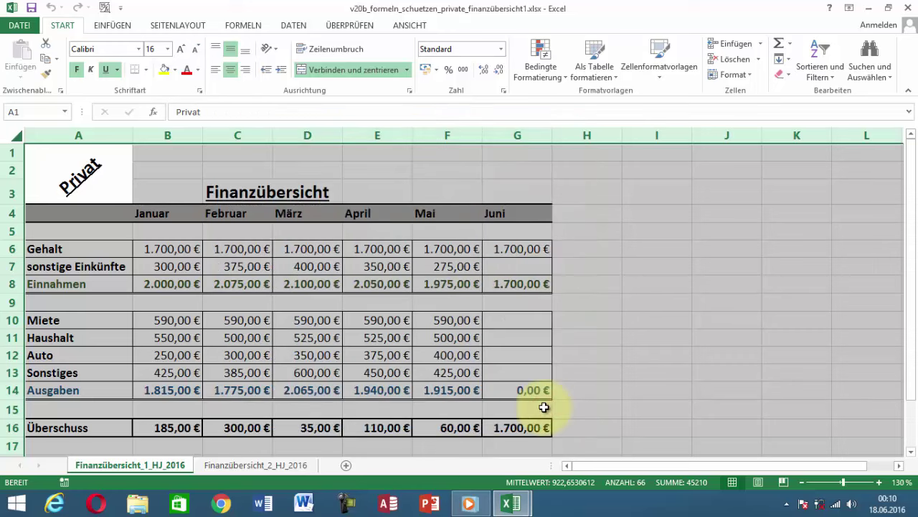
pyautogui.click(54, 28)
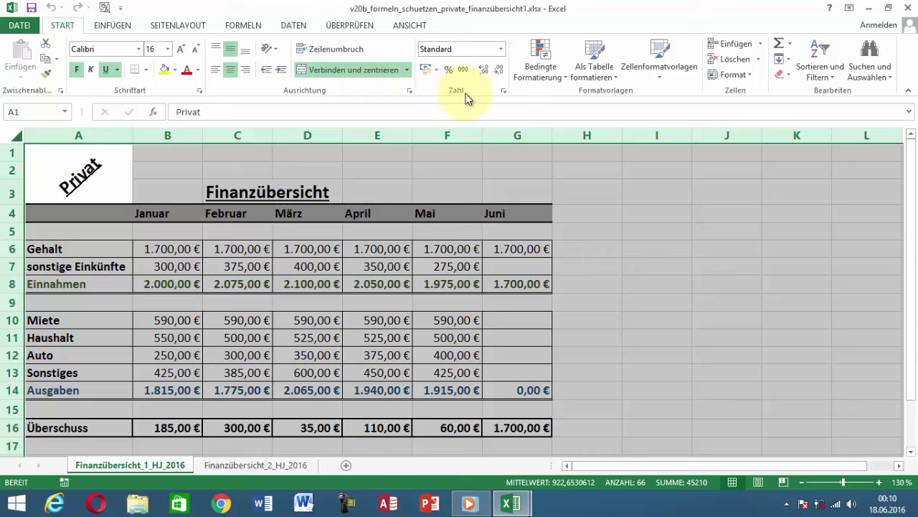
pyautogui.click(505, 92)
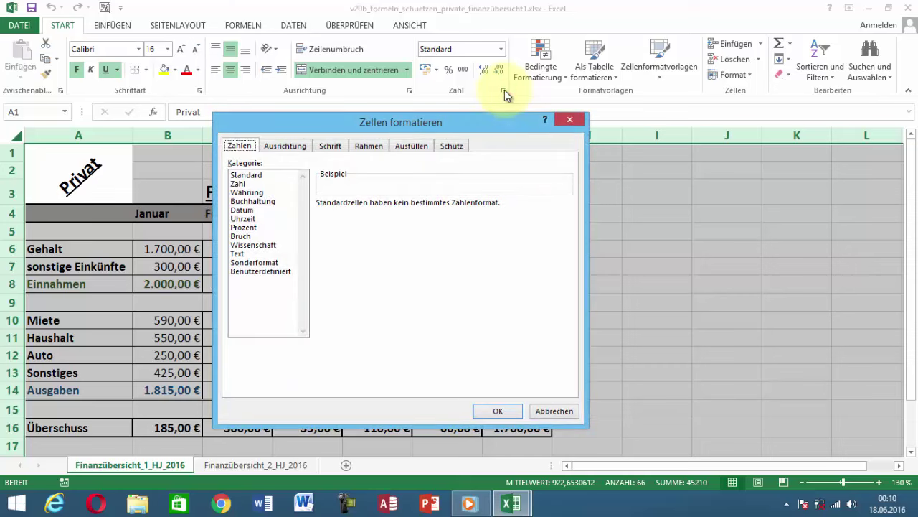
pyautogui.click(451, 146)
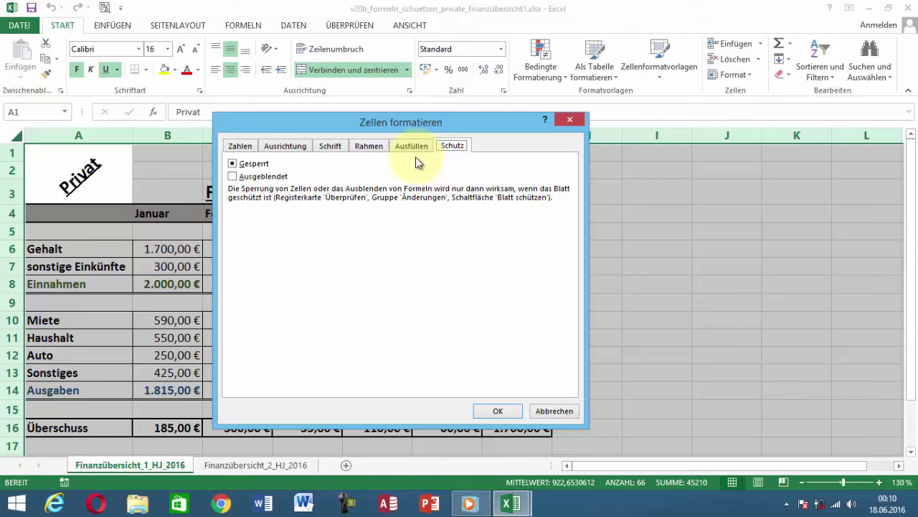
pyautogui.click(232, 165)
pyautogui.click(232, 165)
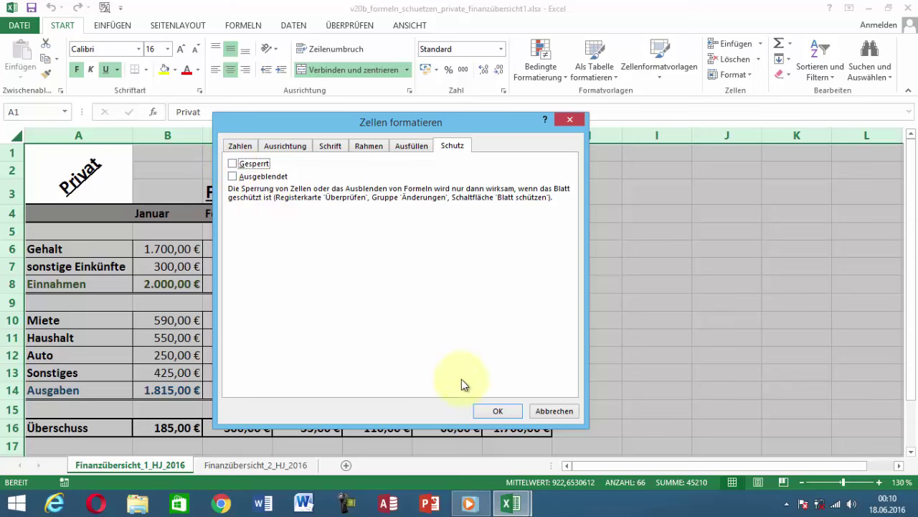
pyautogui.click(511, 410)
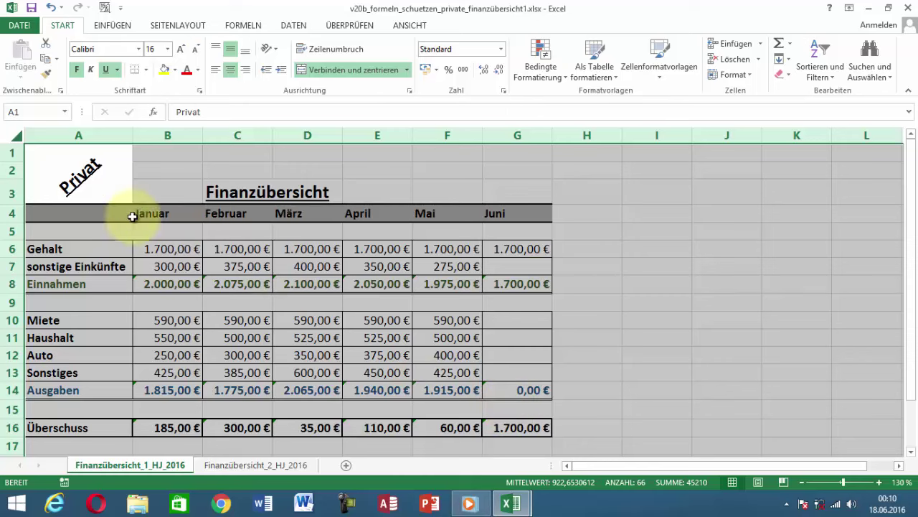
# Select A1:A3, C3, A4:F16, G14:G16, G8:G9, G4 and G6, leaving out G7 and G10:G13.
pyautogui.click(84, 178)
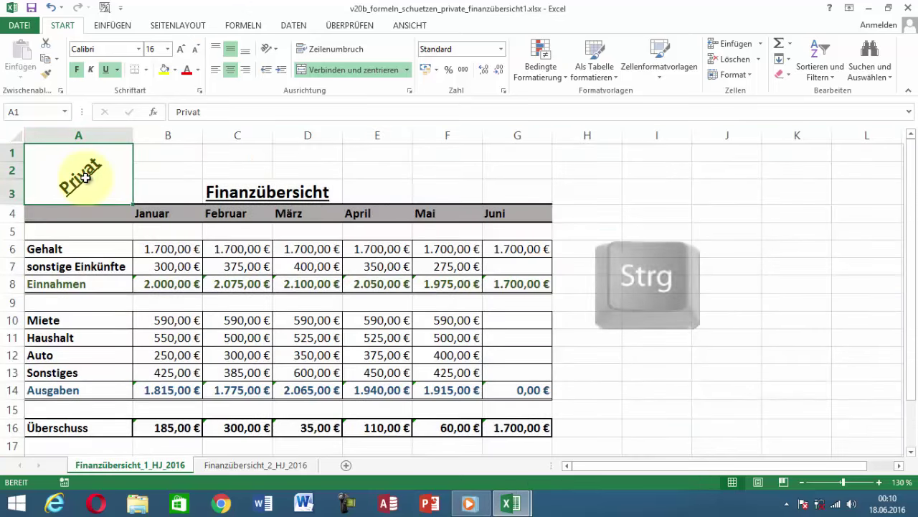
pyautogui.keyDown('ctrl'); pyautogui.click(229, 191); pyautogui.keyUp('ctrl')
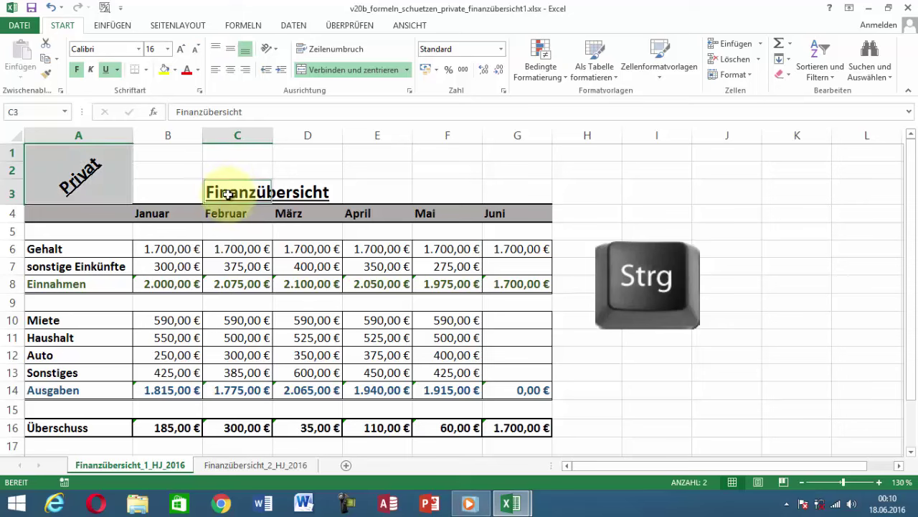
pyautogui.moveTo(97, 213)
pyautogui.mouseDown()
pyautogui.moveTo(215, 213)
pyautogui.moveTo(460, 424)
pyautogui.mouseUp()
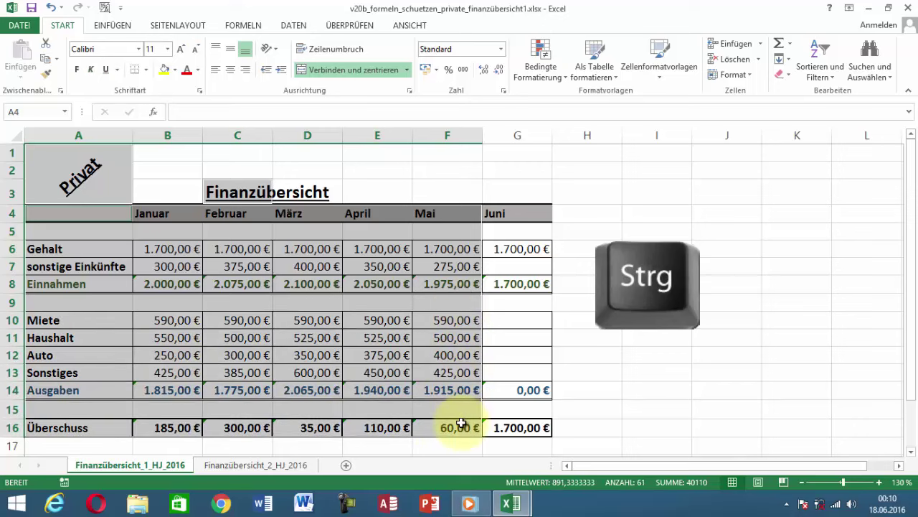
pyautogui.keyDown('ctrl'); pyautogui.moveTo(504, 389); pyautogui.dragTo(509, 425); pyautogui.keyUp('ctrl')
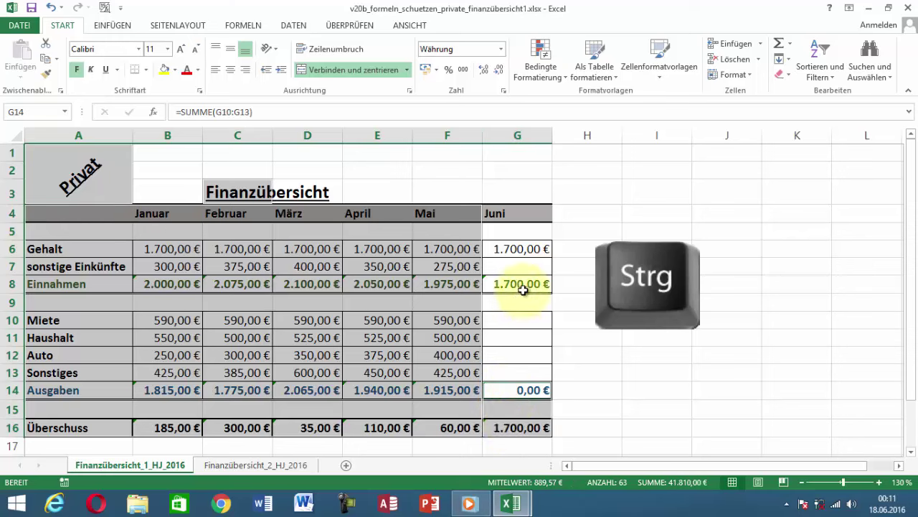
pyautogui.keyDown('ctrl'); pyautogui.moveTo(520, 285); pyautogui.dragTo(524, 303); pyautogui.keyUp('ctrl')
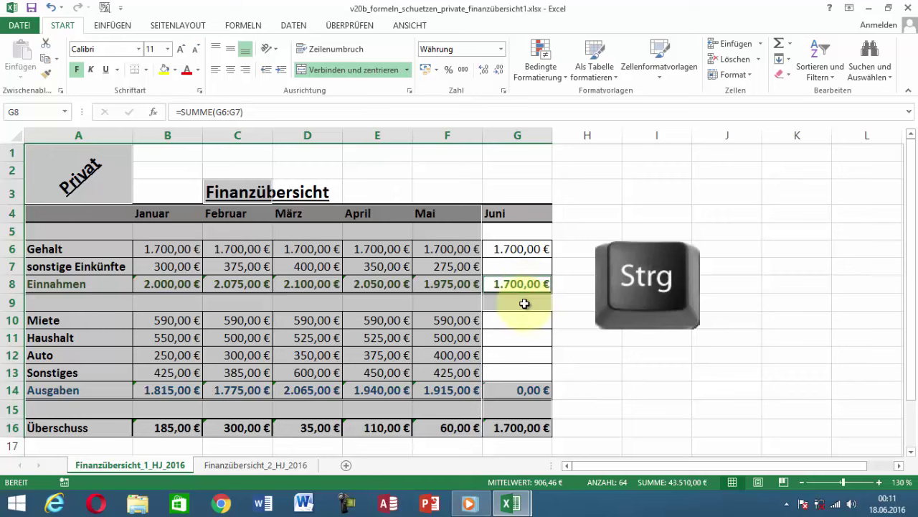
pyautogui.keyDown('ctrl'); pyautogui.click(517, 213); pyautogui.keyUp('ctrl')
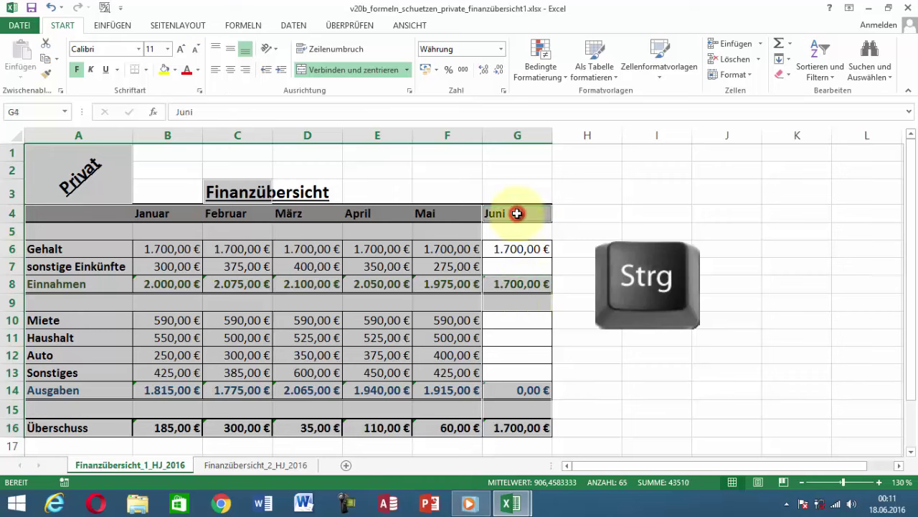
pyautogui.keyDown('ctrl'); pyautogui.click(518, 249); pyautogui.keyUp('ctrl')
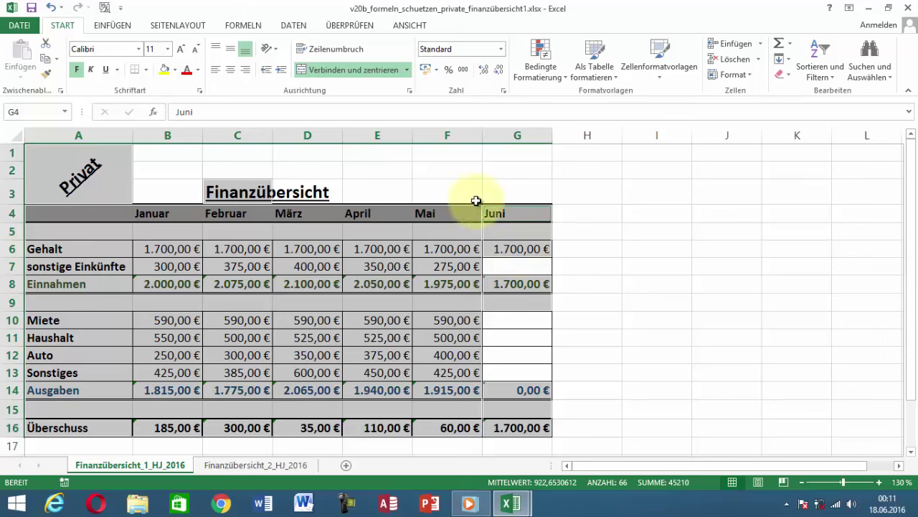
# Tick Gesperrt and Ausgeblendet on the Schutz tab for the selected table cells.
pyautogui.click(503, 91)
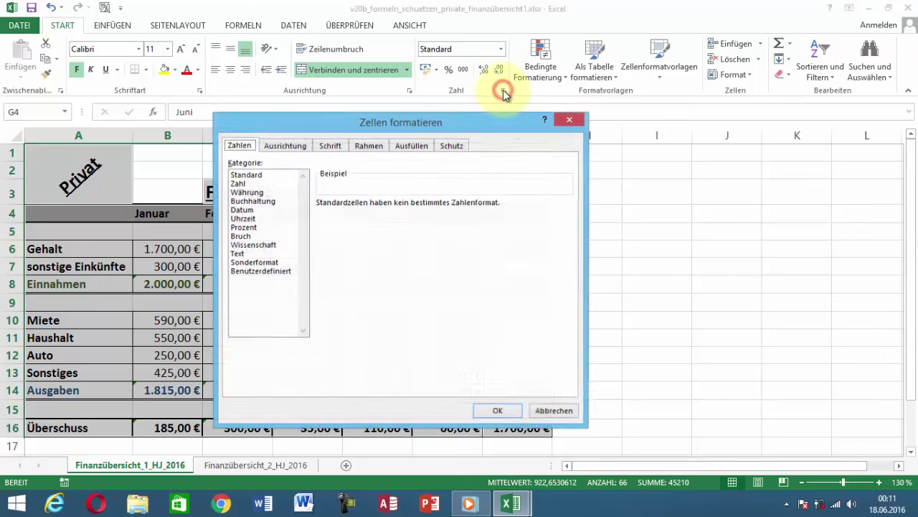
pyautogui.click(453, 146)
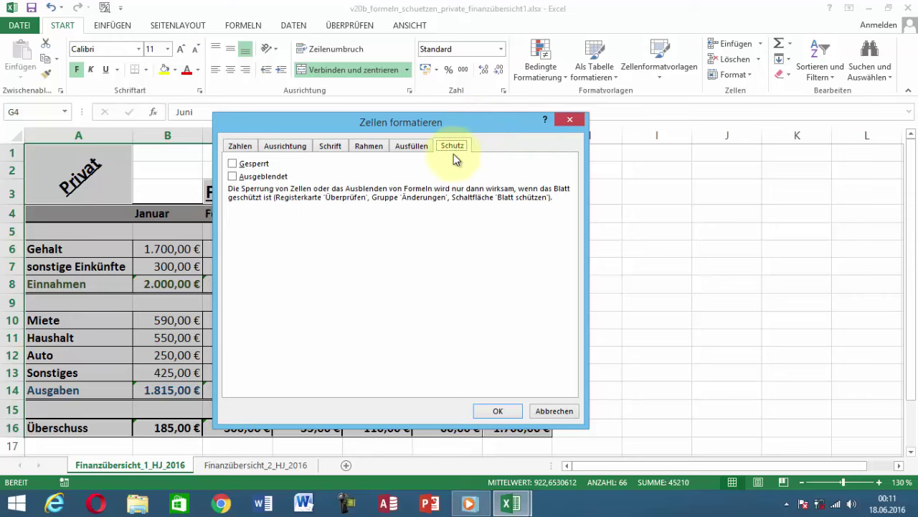
pyautogui.click(234, 164)
pyautogui.click(234, 176)
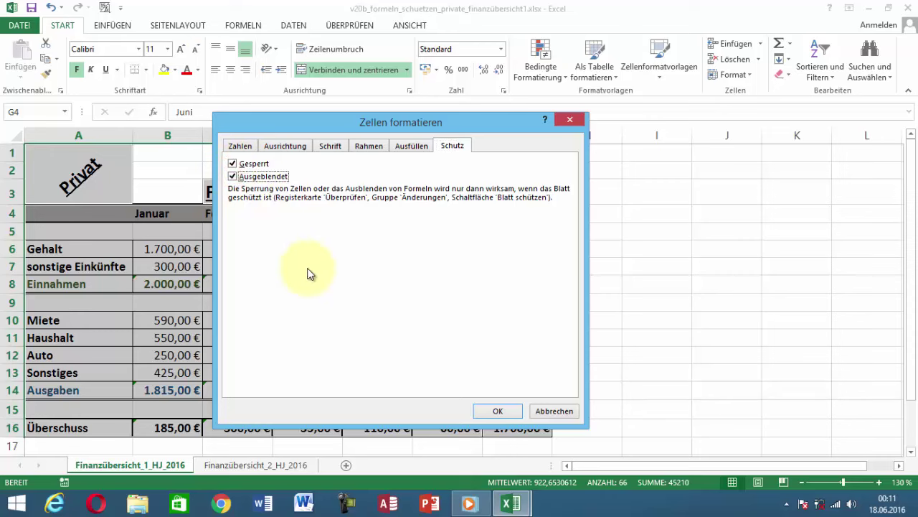
pyautogui.click(512, 412)
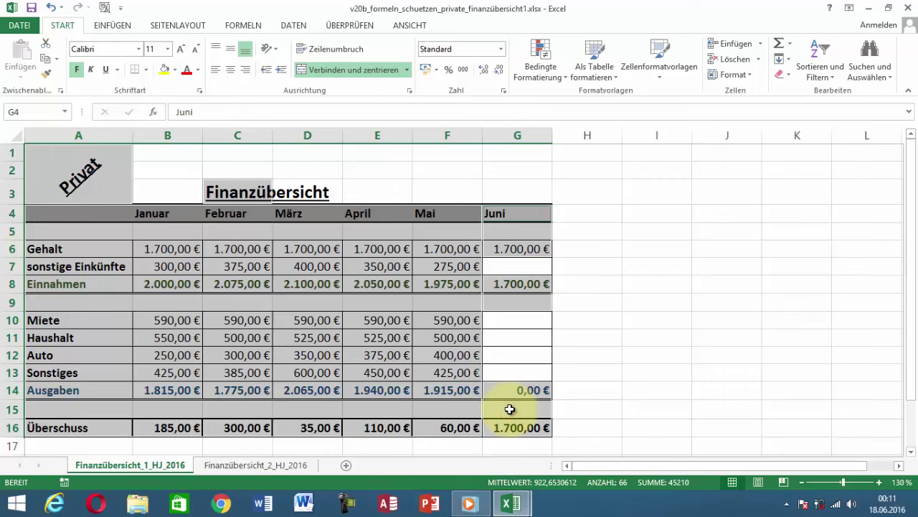
# Apply Blatt schützen to the sheet, entering and confirming a password.
pyautogui.click(353, 28)
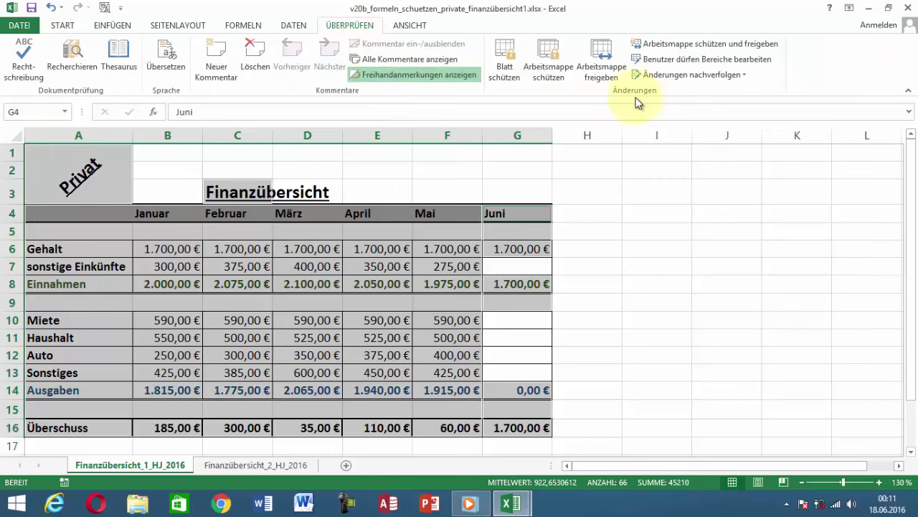
pyautogui.click(507, 63)
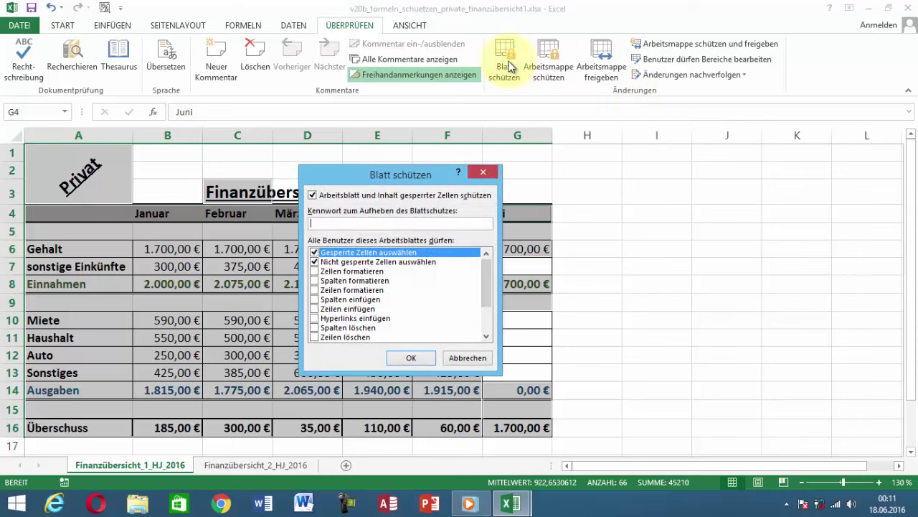
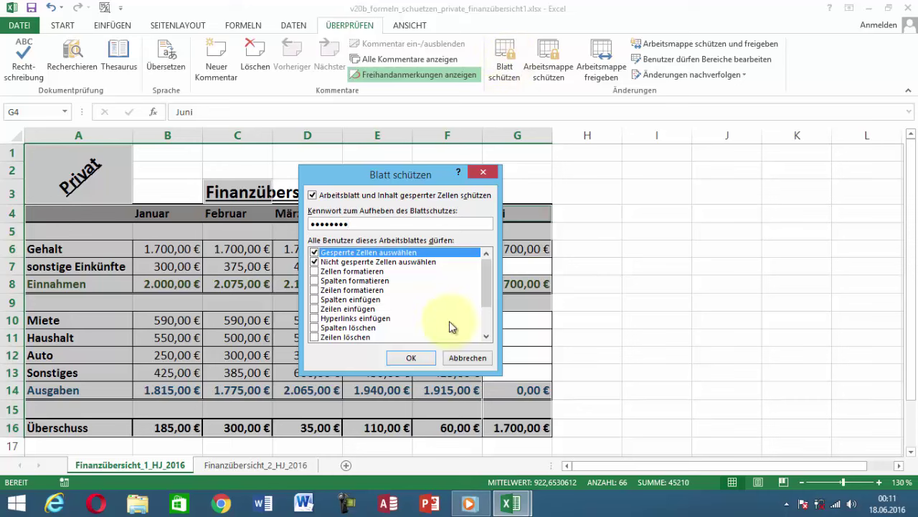
pyautogui.click(428, 357)
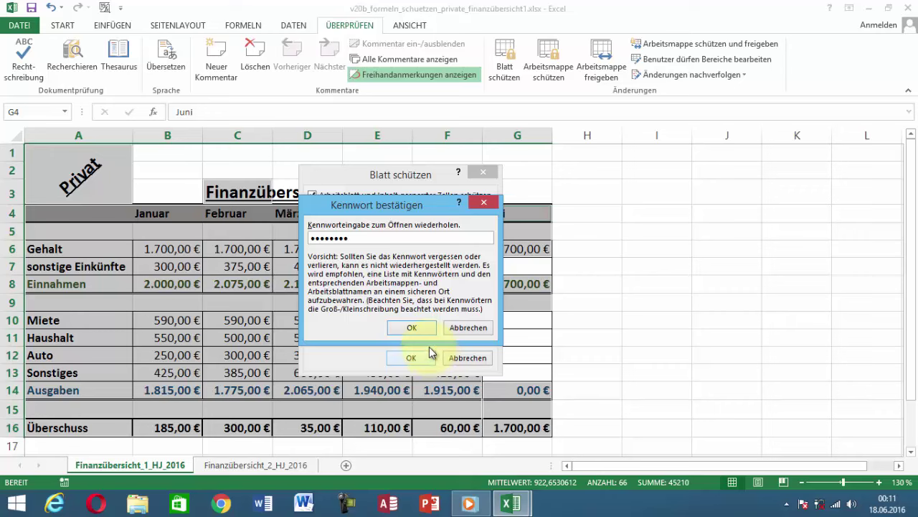
pyautogui.click(423, 328)
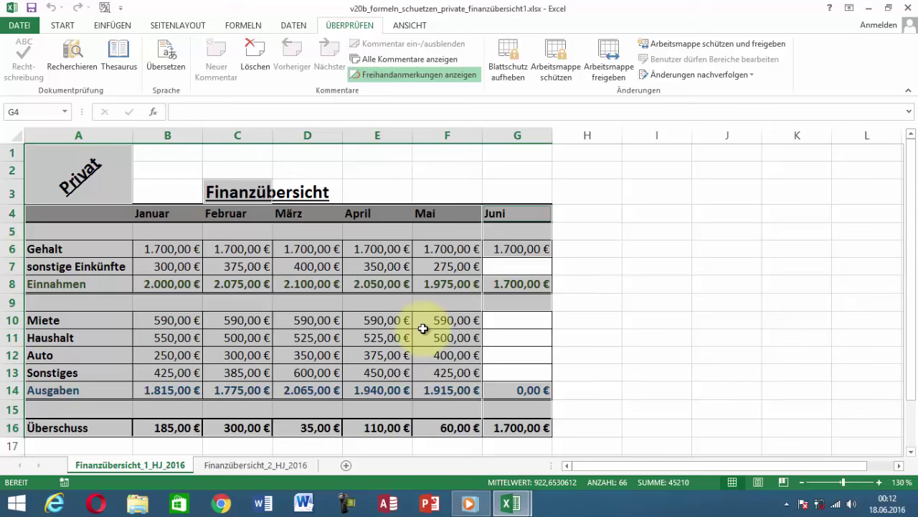
pyautogui.click(187, 285)
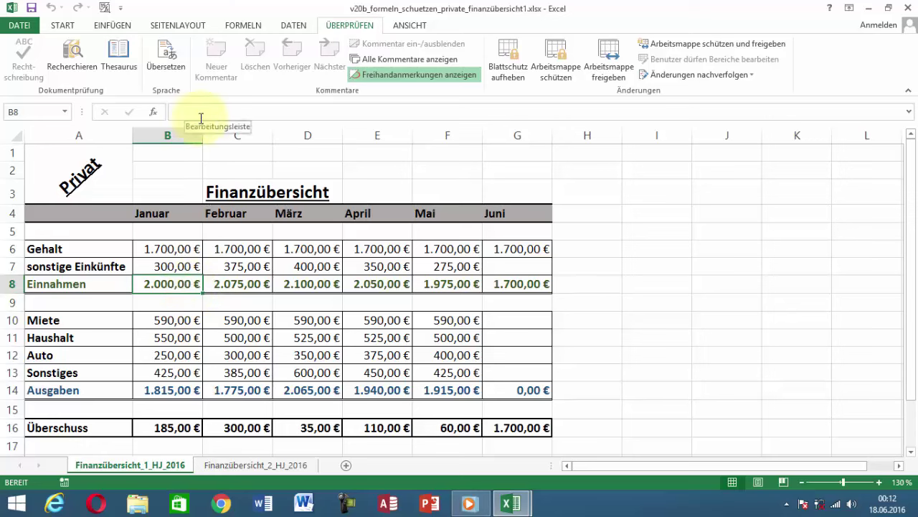
pyautogui.click(237, 391)
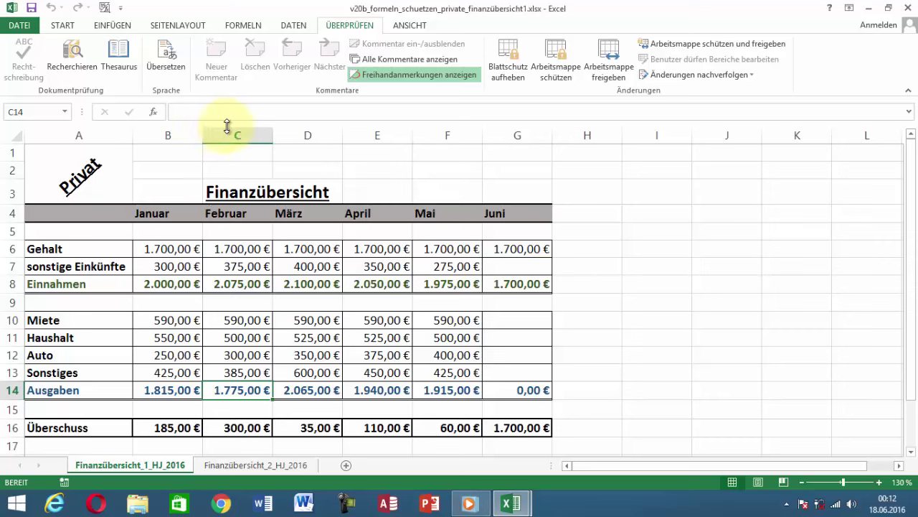
pyautogui.click(230, 428)
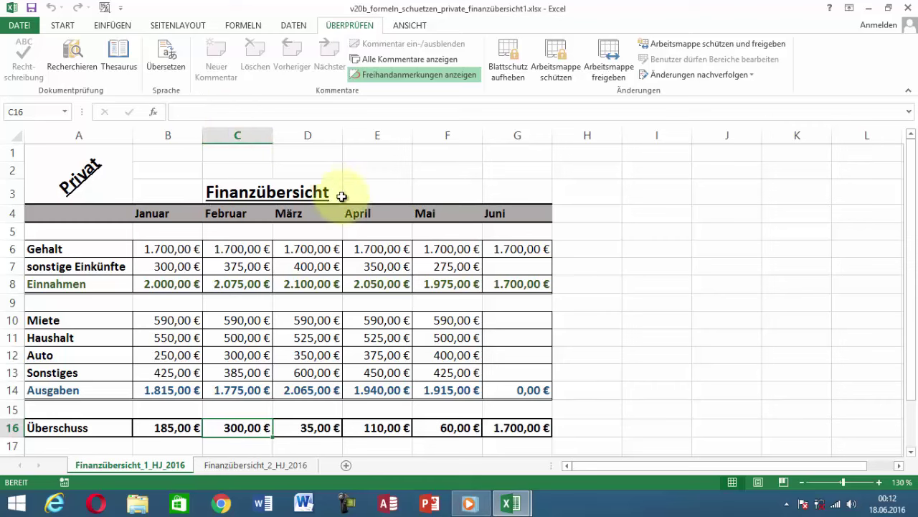
pyautogui.doubleClick(451, 288)
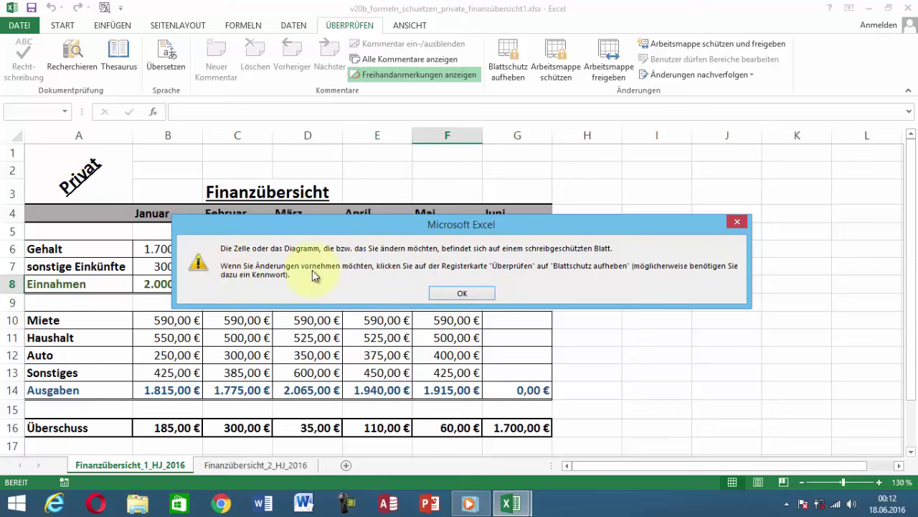
pyautogui.click(490, 294)
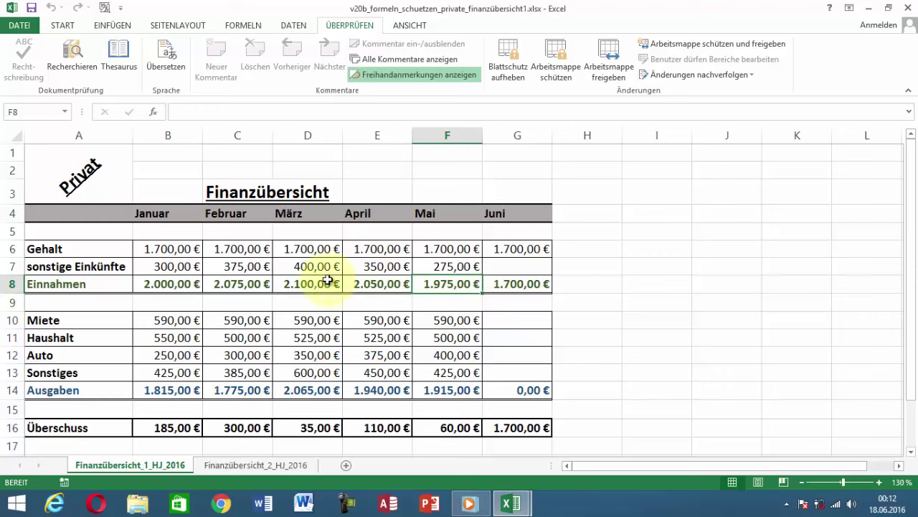
pyautogui.click(243, 249)
pyautogui.press('1')
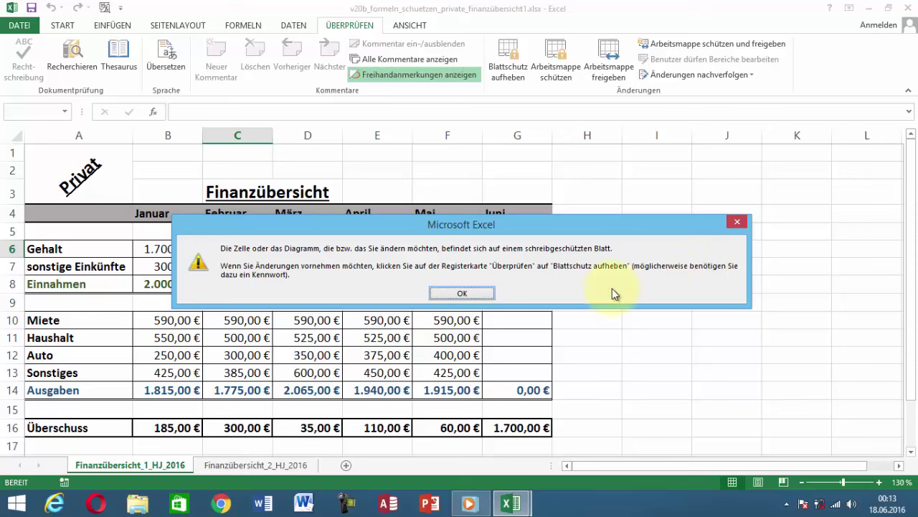
pyautogui.click(486, 295)
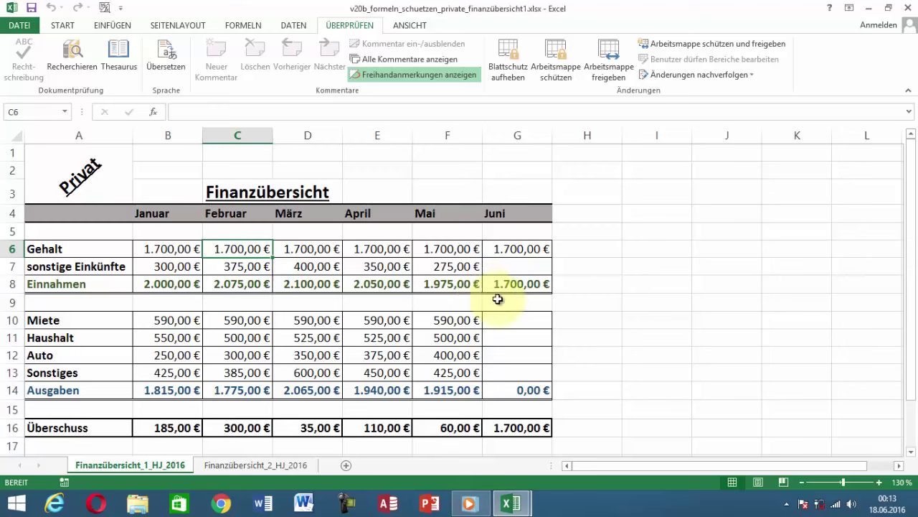
# Enter 620 as the June rent in cell G10.
pyautogui.click(517, 320)
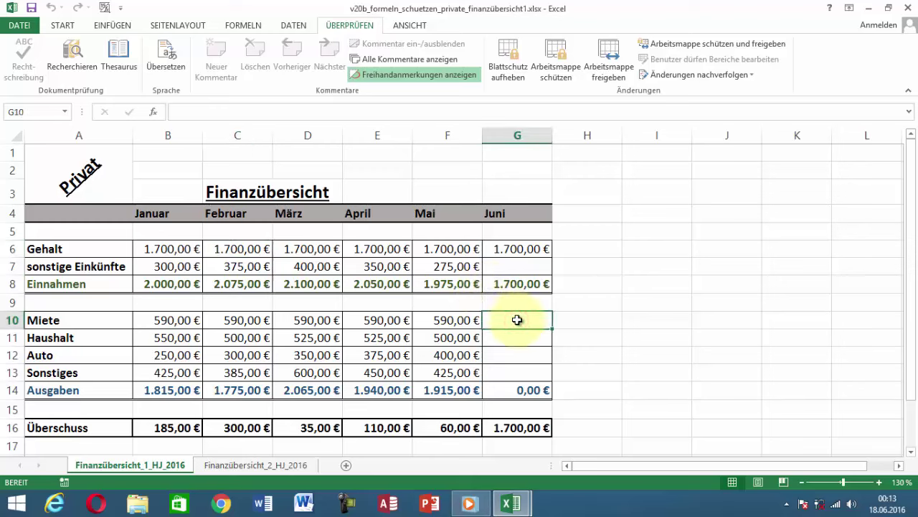
pyautogui.write('620')
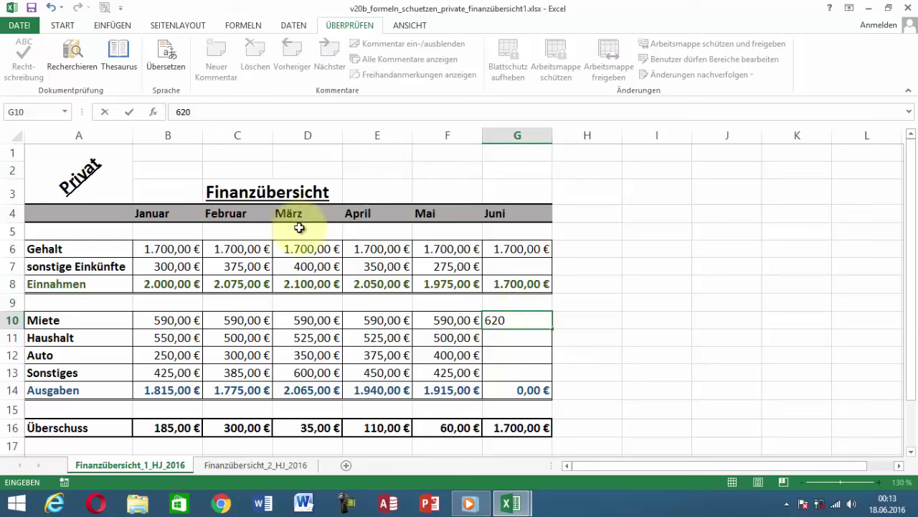
pyautogui.click(127, 113)
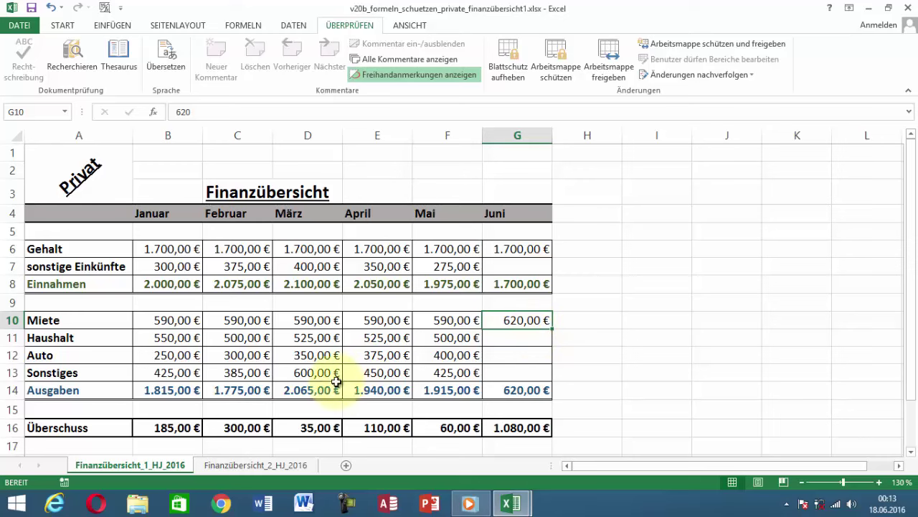
# Switch to the Finanzübersicht_2_HJ_2016 sheet and select all its cells.
pyautogui.click(264, 468)
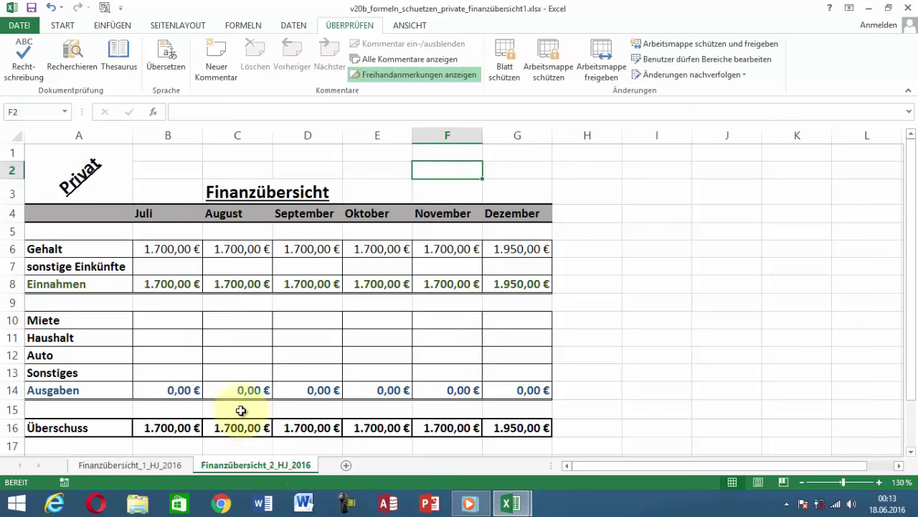
pyautogui.click(18, 134)
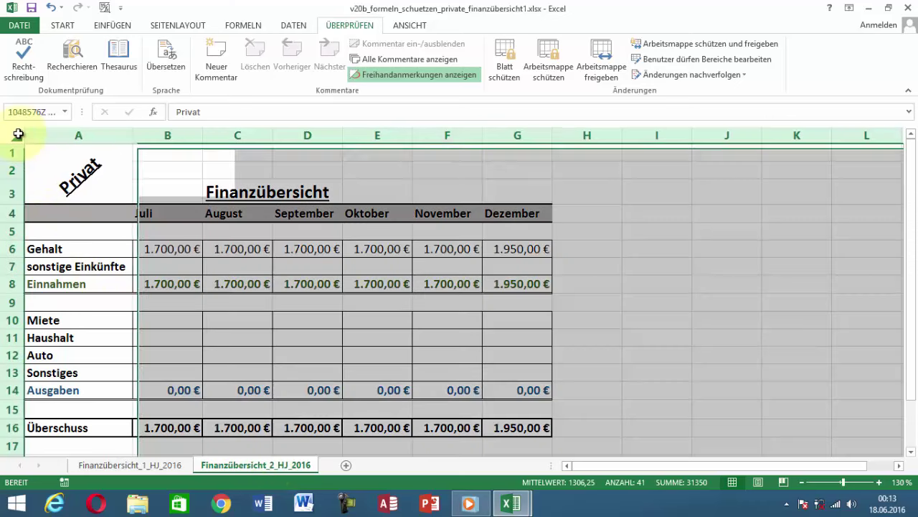
pyautogui.click(59, 26)
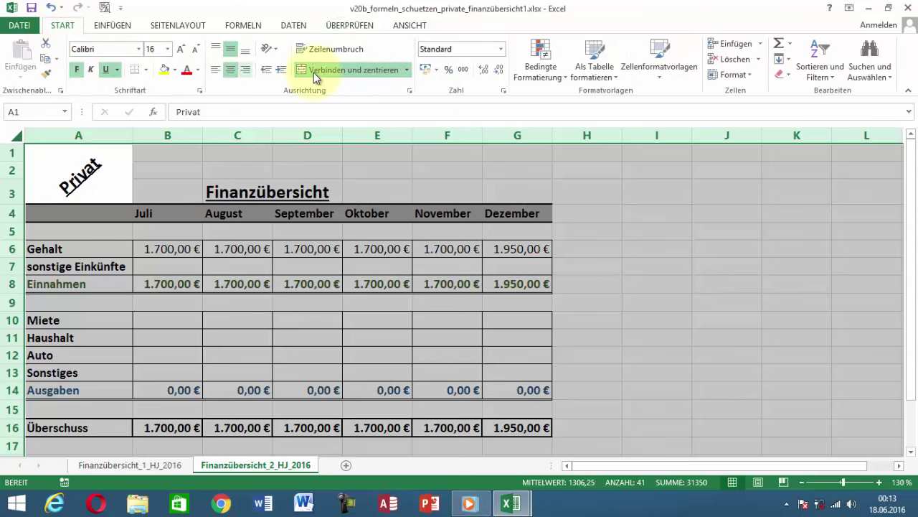
# Uncheck Gesperrt in Zellen formatieren for every cell of the second half-year sheet.
pyautogui.click(505, 92)
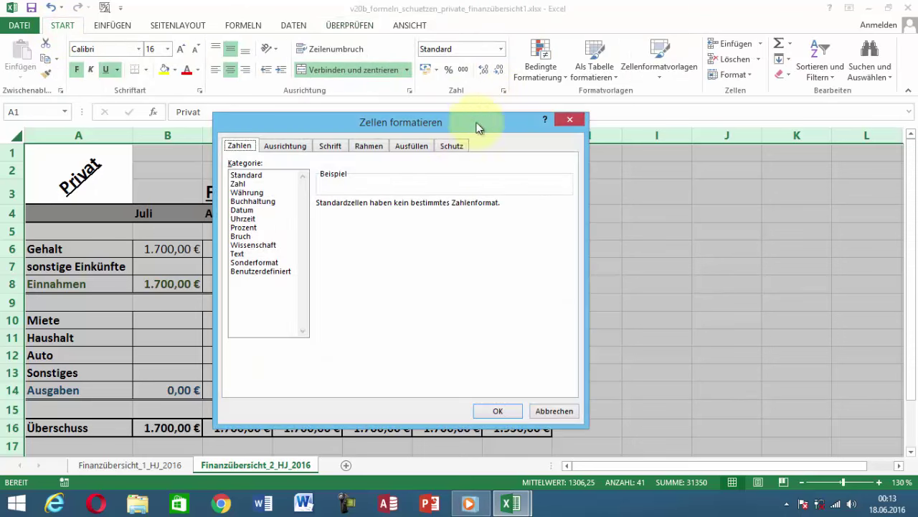
pyautogui.click(455, 145)
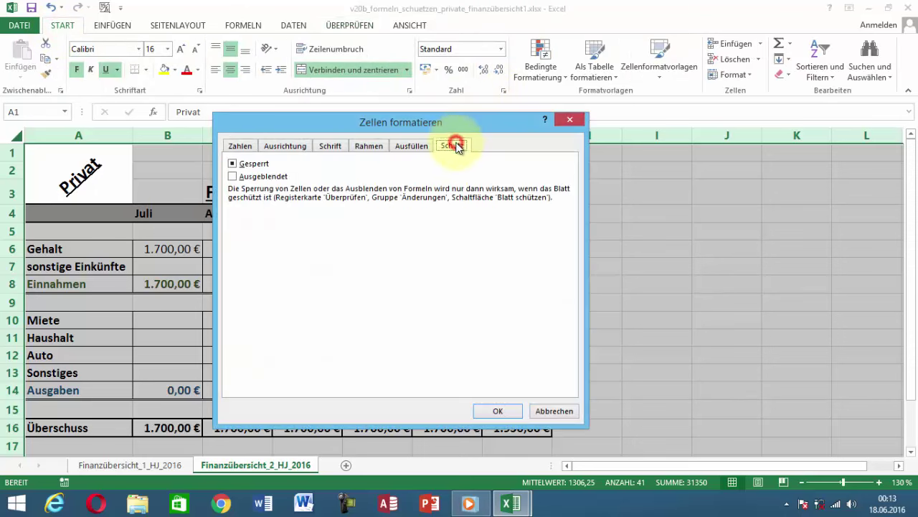
pyautogui.click(231, 165)
pyautogui.click(232, 165)
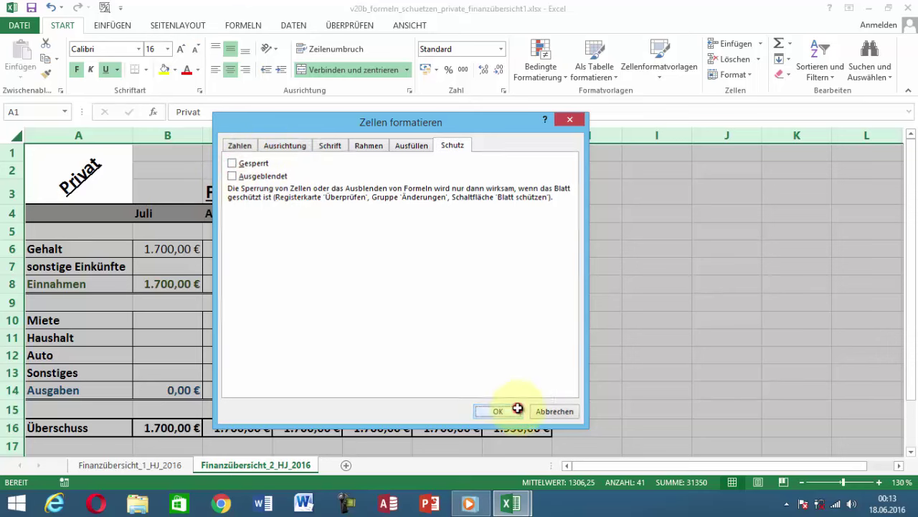
pyautogui.click(518, 408)
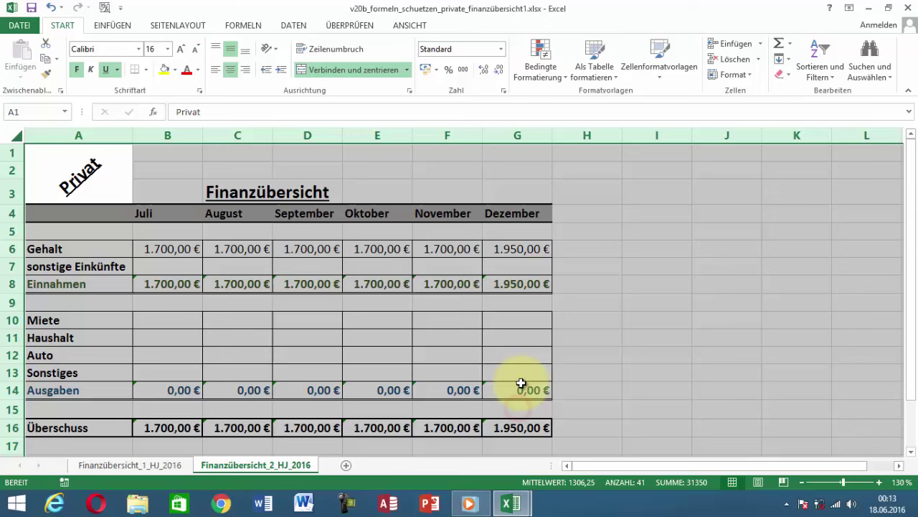
pyautogui.click(76, 178)
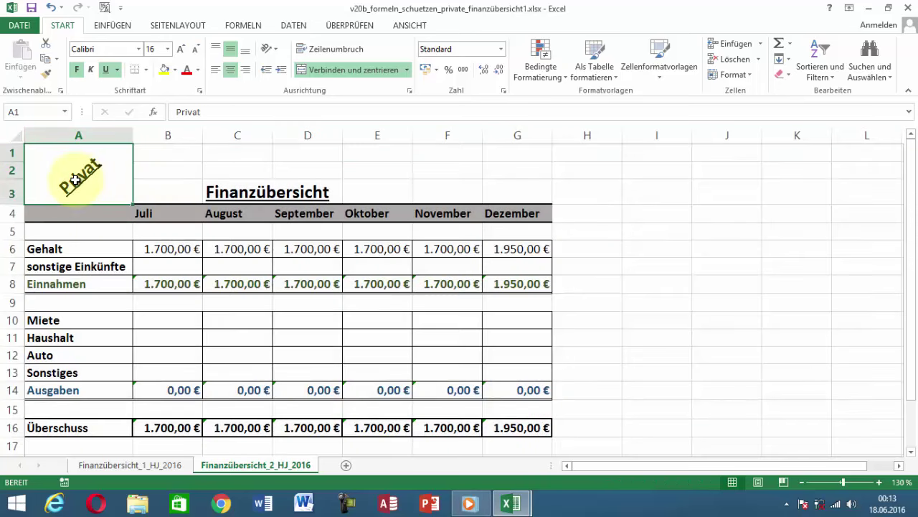
# Select the title, month header and Gehalt rows, Einnahmen row, and Ausgaben through Überschuss rows.
pyautogui.press('ctrl')
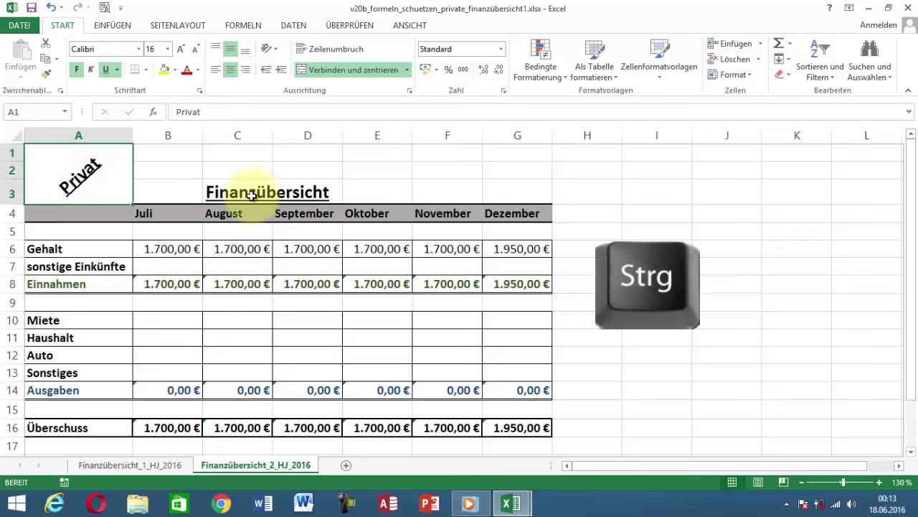
pyautogui.keyDown('ctrl'); pyautogui.click(251, 195); pyautogui.keyUp('ctrl')
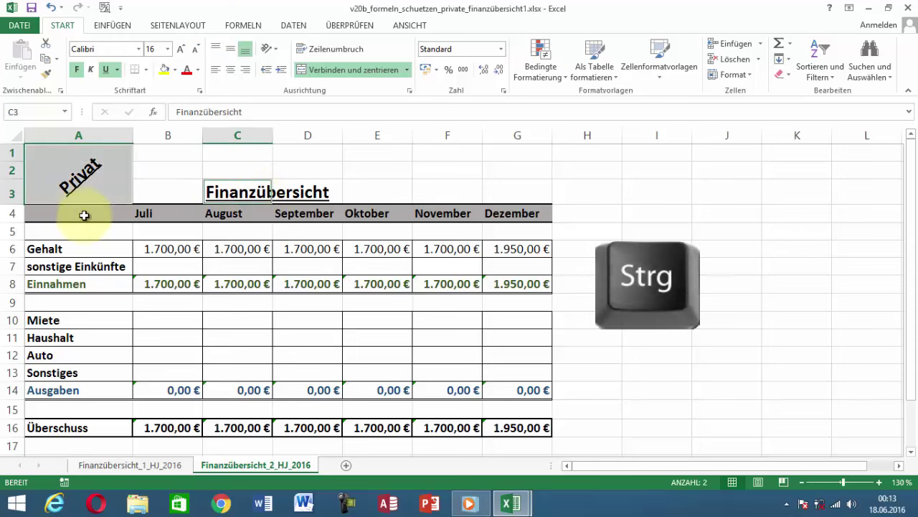
pyautogui.moveTo(67, 213)
pyautogui.mouseDown()
pyautogui.moveTo(517, 213)
pyautogui.moveTo(528, 248)
pyautogui.mouseUp()
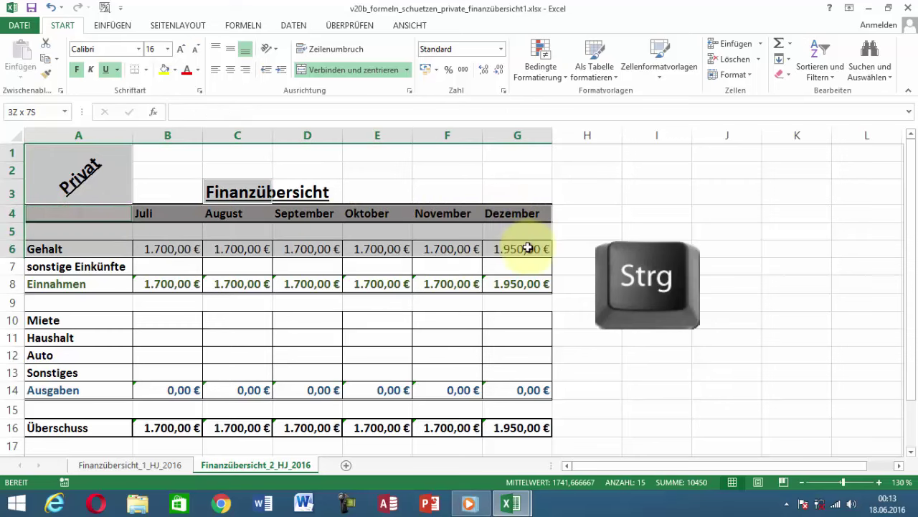
pyautogui.moveTo(66, 284)
pyautogui.mouseDown()
pyautogui.moveTo(458, 283)
pyautogui.moveTo(531, 296)
pyautogui.mouseUp()
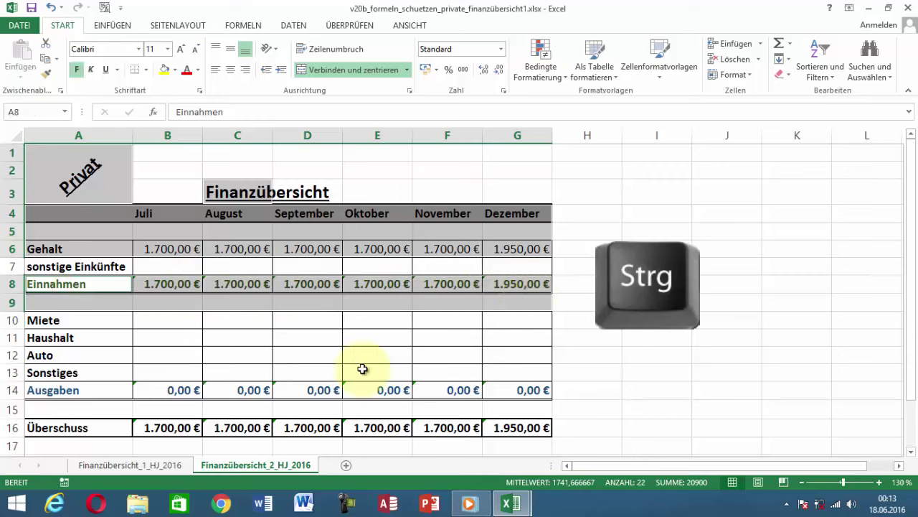
pyautogui.moveTo(33, 391)
pyautogui.mouseDown()
pyautogui.moveTo(543, 390)
pyautogui.moveTo(544, 429)
pyautogui.mouseUp()
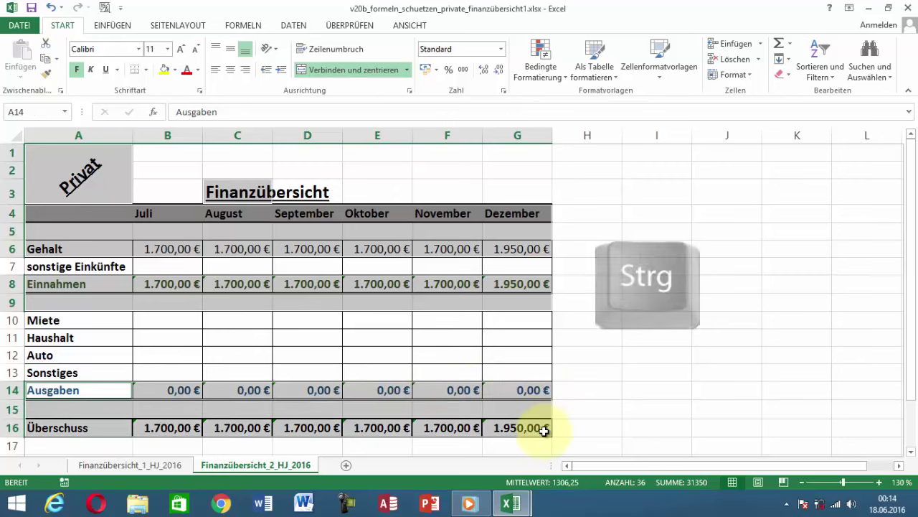
# Tick Gesperrt and Ausgeblendet on the Schutz tab for the selected cells.
pyautogui.click(504, 92)
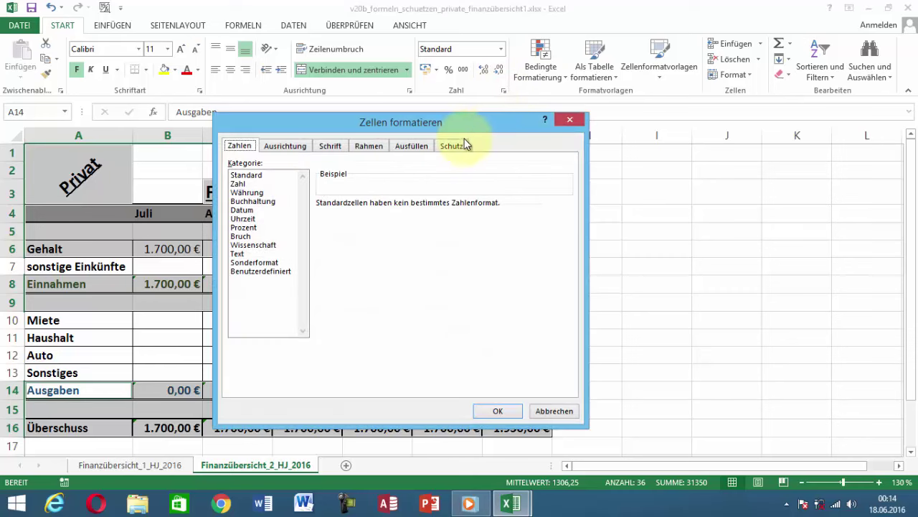
pyautogui.click(456, 145)
pyautogui.click(232, 164)
pyautogui.click(233, 177)
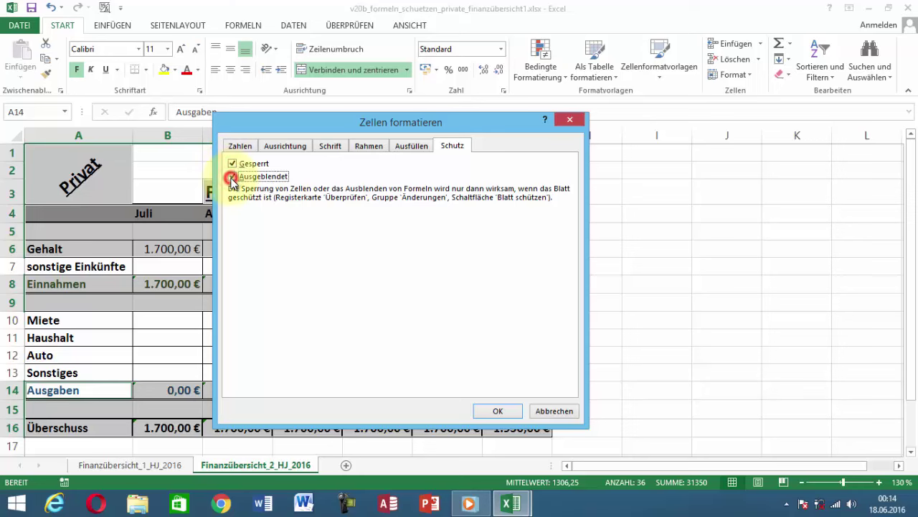
pyautogui.click(512, 409)
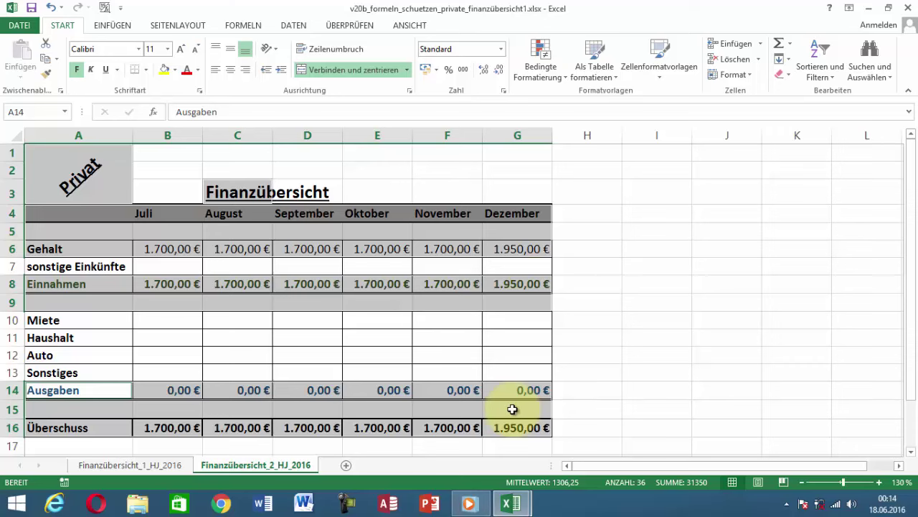
# Apply Blatt schützen to the second sheet with a password, confirmed a second time.
pyautogui.click(360, 29)
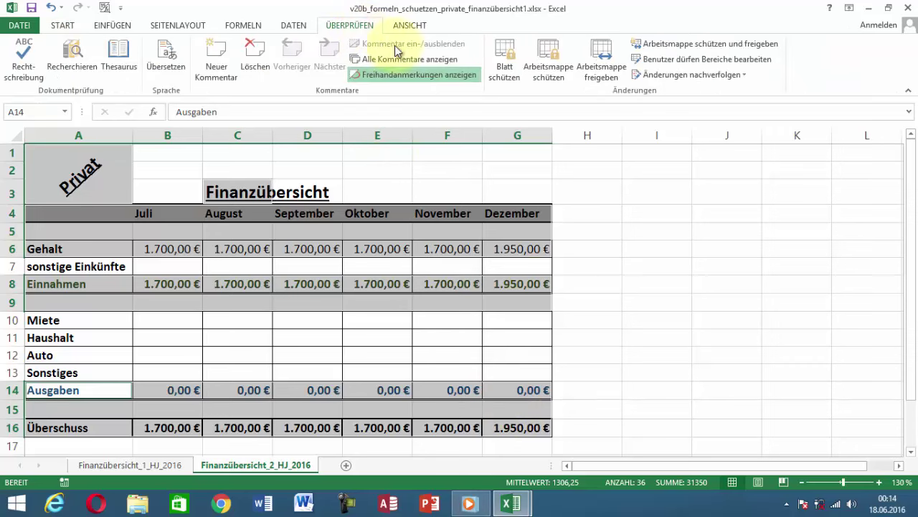
pyautogui.click(495, 72)
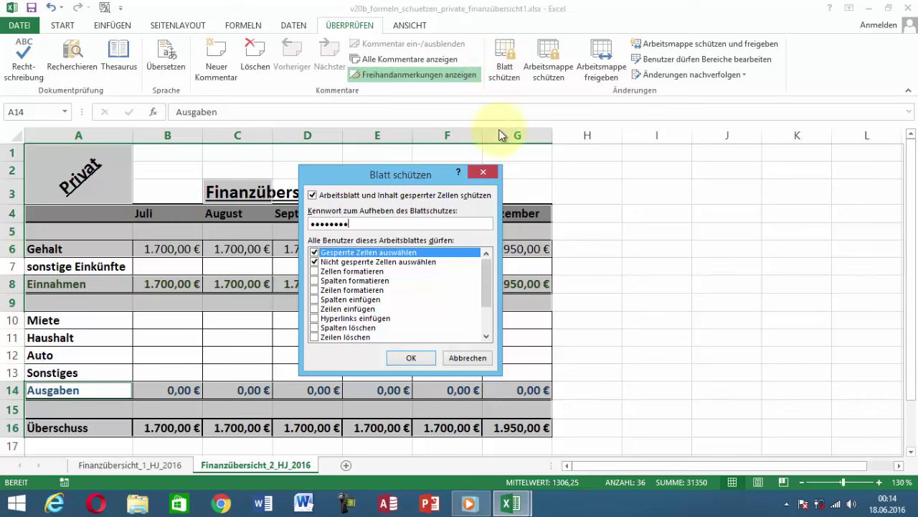
pyautogui.click(420, 359)
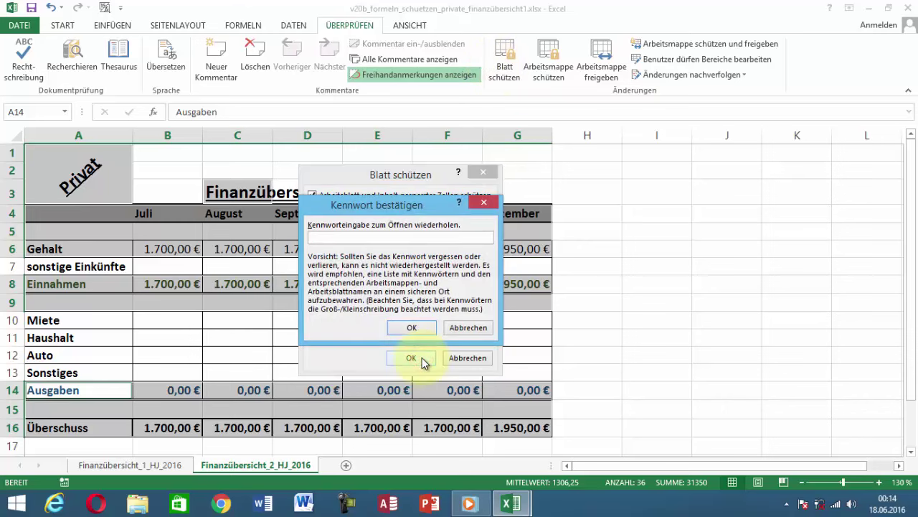
pyautogui.click(421, 326)
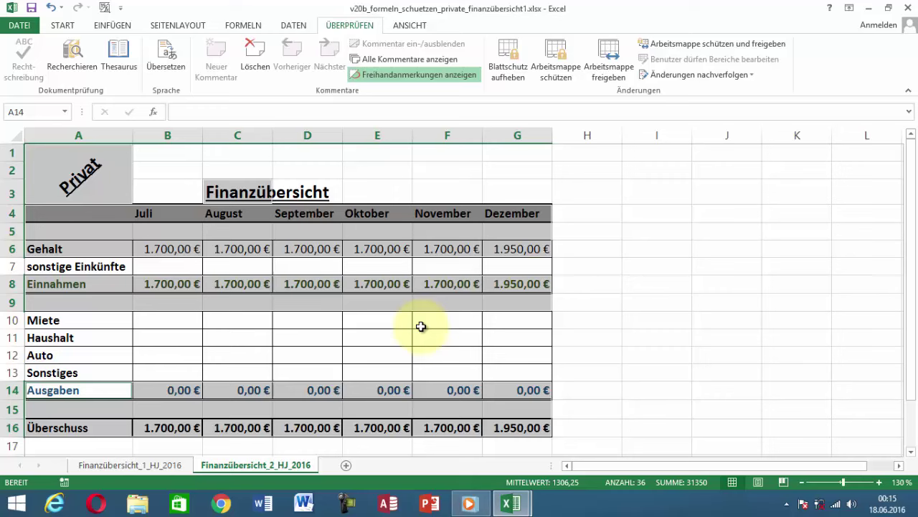
# Verify the July, August, November and December formulas are hidden and Gehalt B6 rejects edits.
pyautogui.click(157, 285)
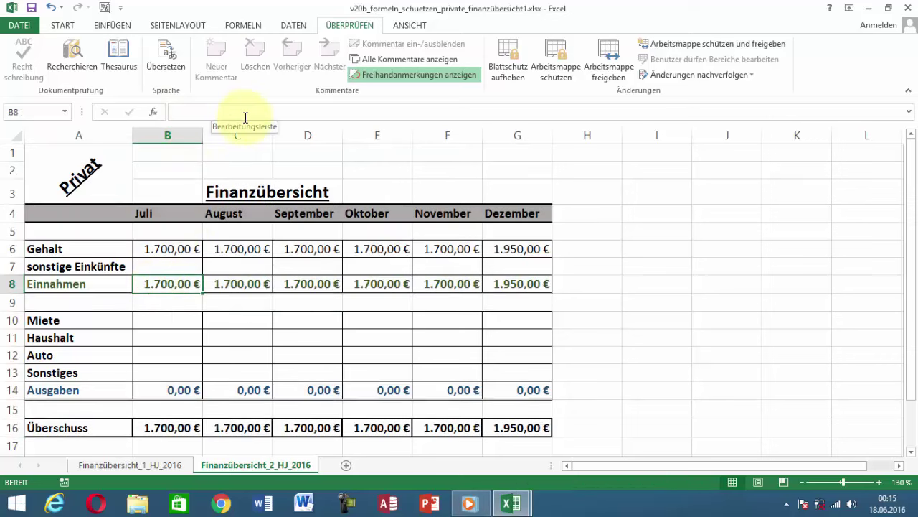
pyautogui.click(257, 390)
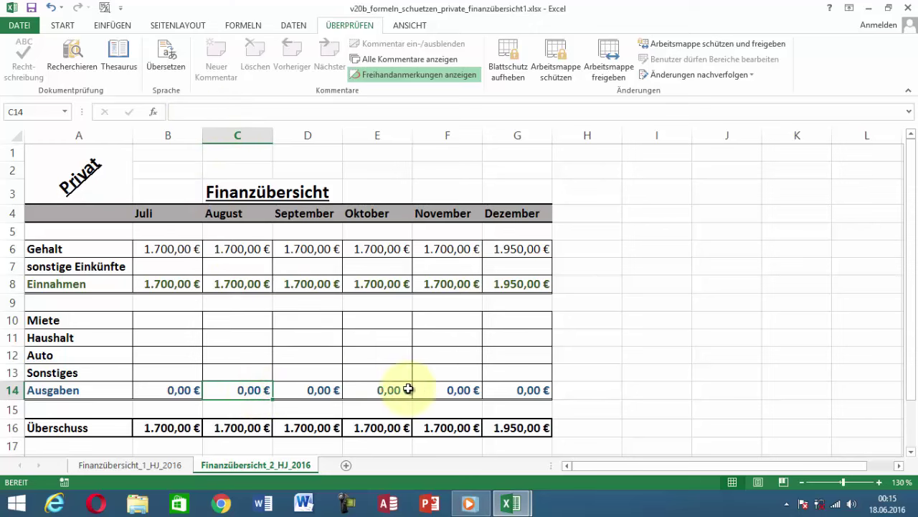
pyautogui.click(436, 391)
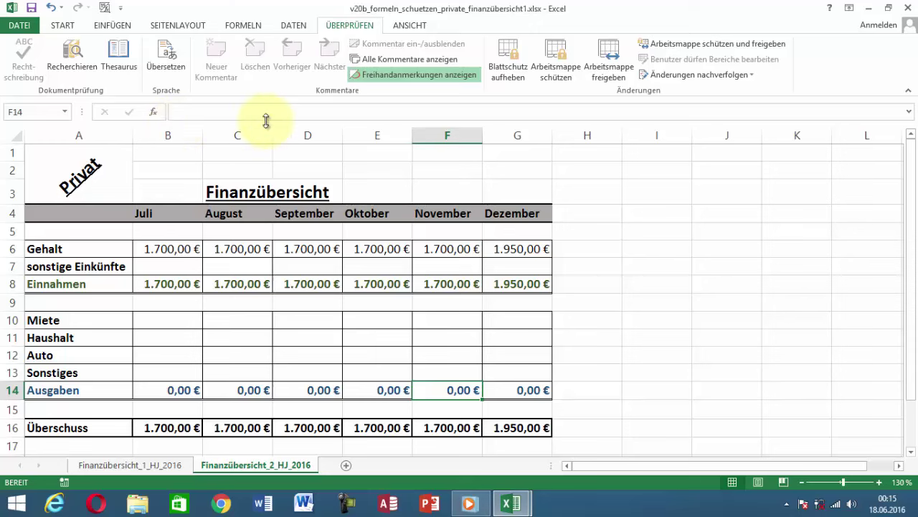
pyautogui.click(512, 284)
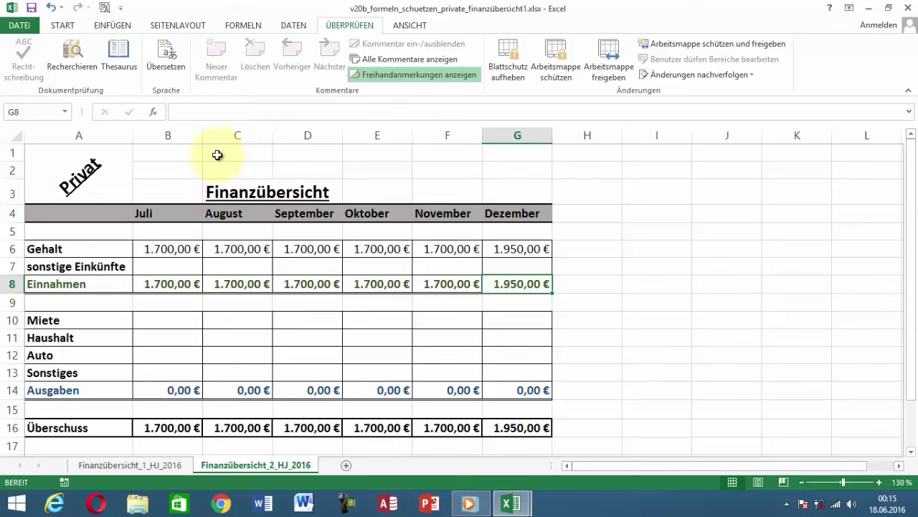
pyautogui.click(177, 252)
pyautogui.press('1')
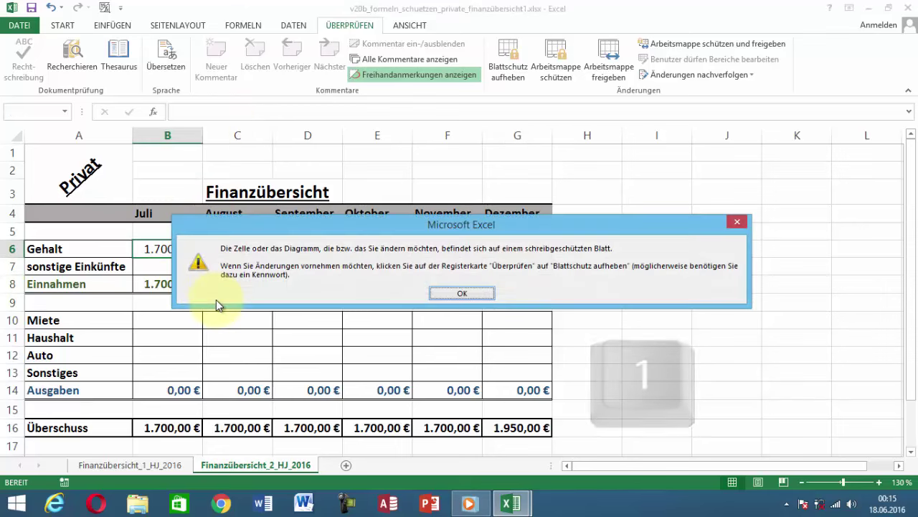
pyautogui.click(471, 292)
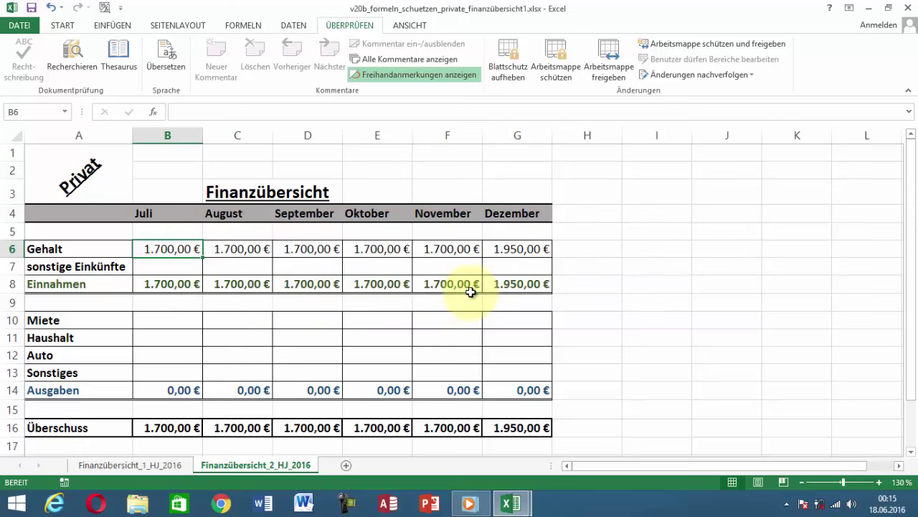
# Enter 620 as the July rent in cell B10.
pyautogui.click(175, 321)
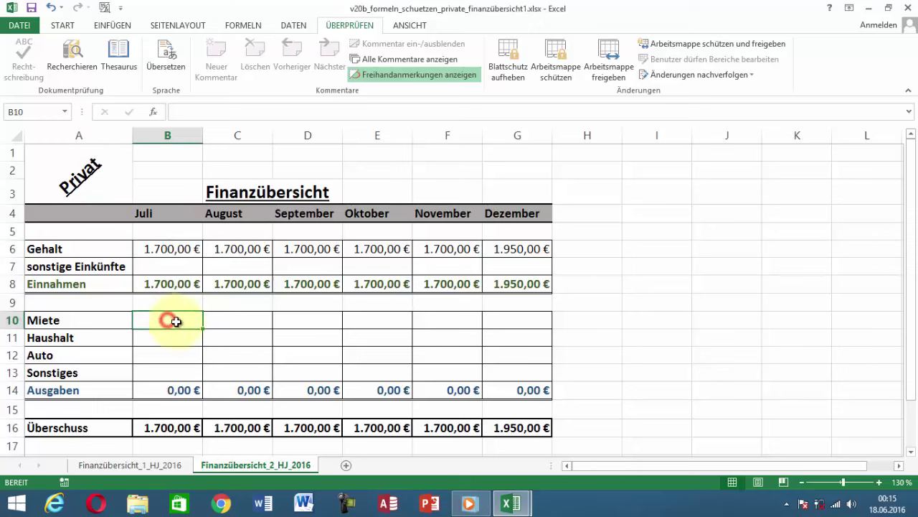
pyautogui.write('620')
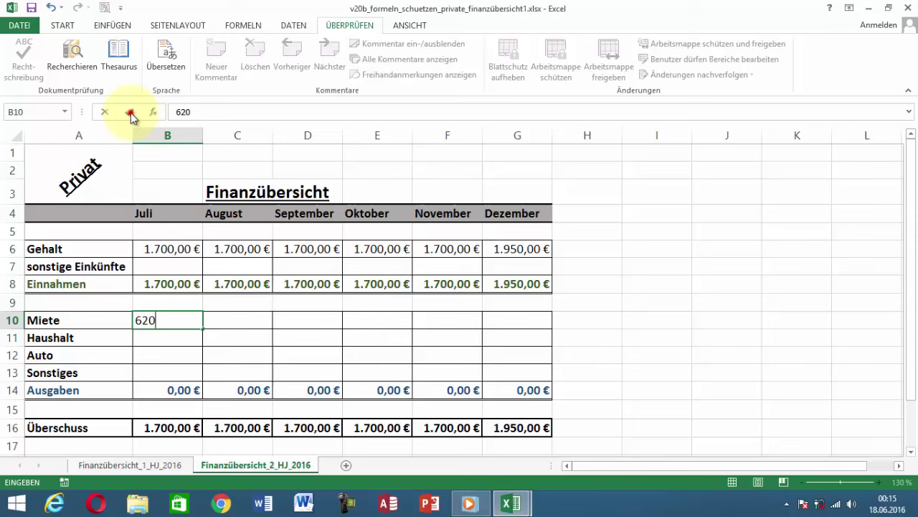
pyautogui.click(129, 112)
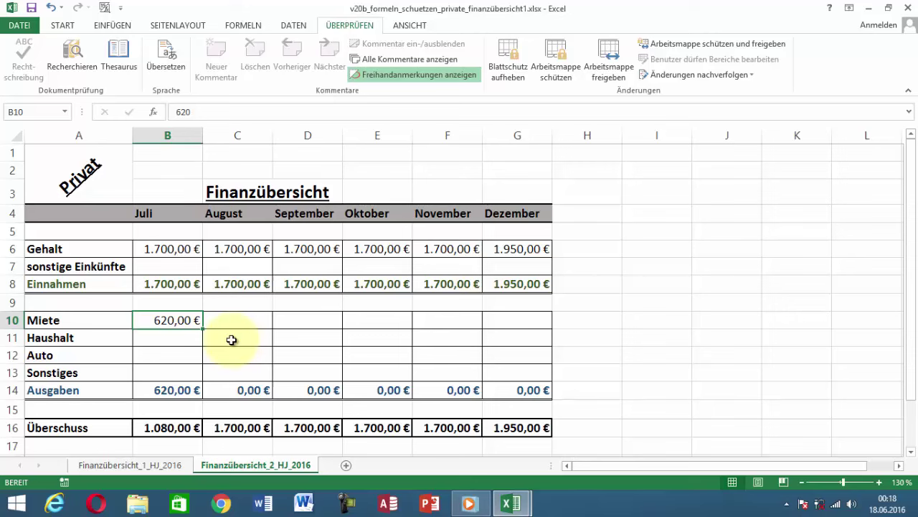
# Switch to the Verkaufsprojekt XYZ workbook and inspect the Gesamtnote formulas in H3 to H7.
pyautogui.moveTo(511, 505)
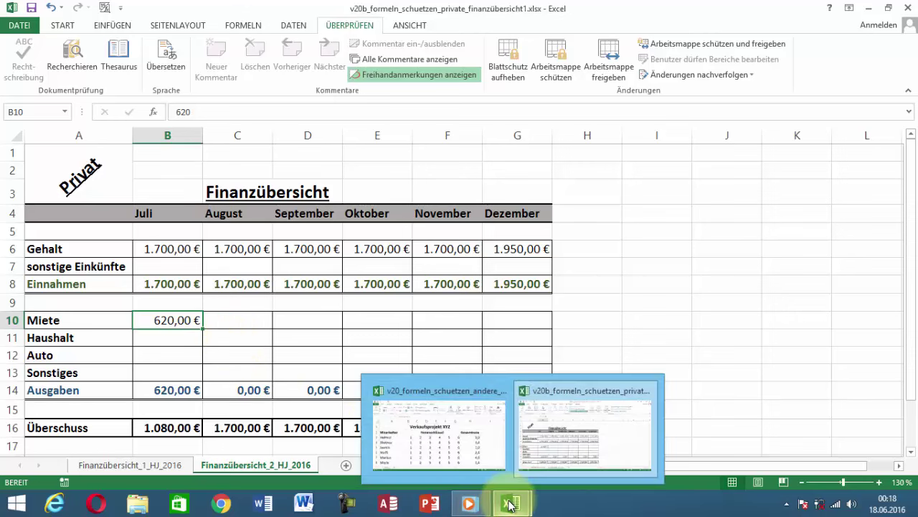
pyautogui.click(474, 454)
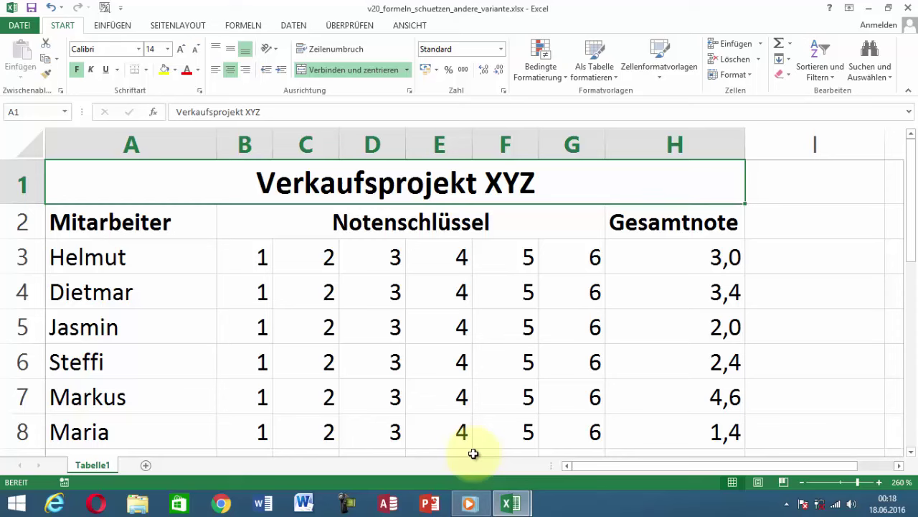
pyautogui.click(711, 256)
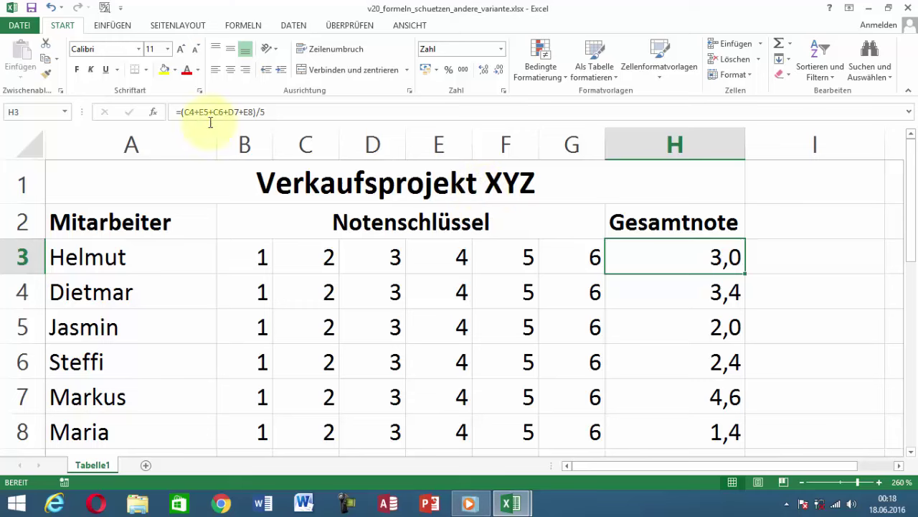
pyautogui.click(646, 286)
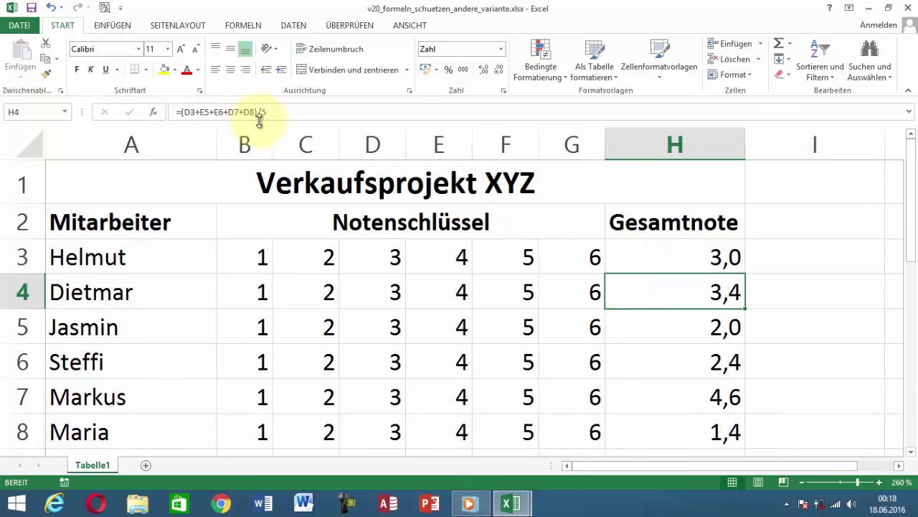
pyautogui.click(649, 326)
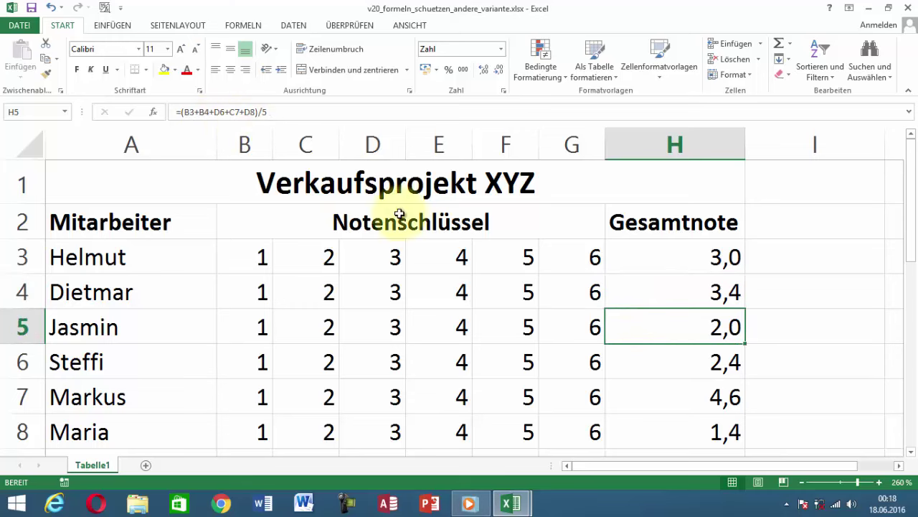
pyautogui.click(676, 362)
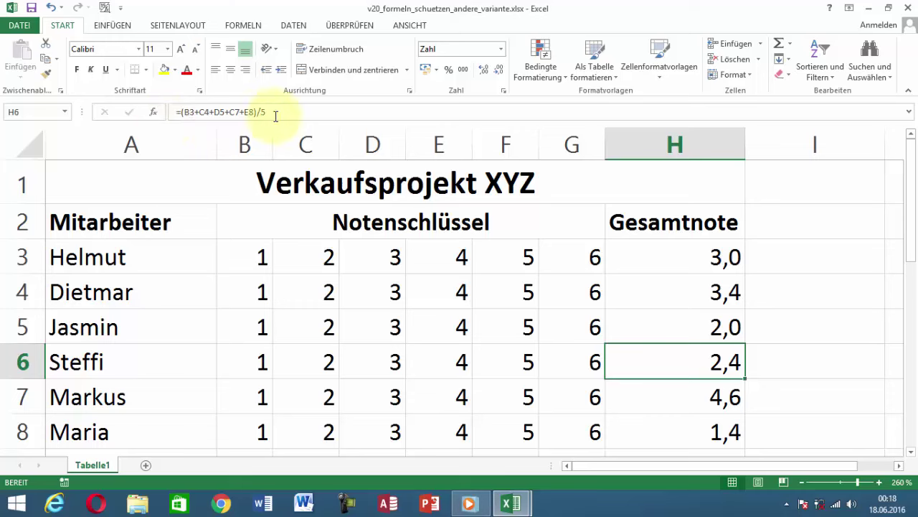
pyautogui.click(686, 399)
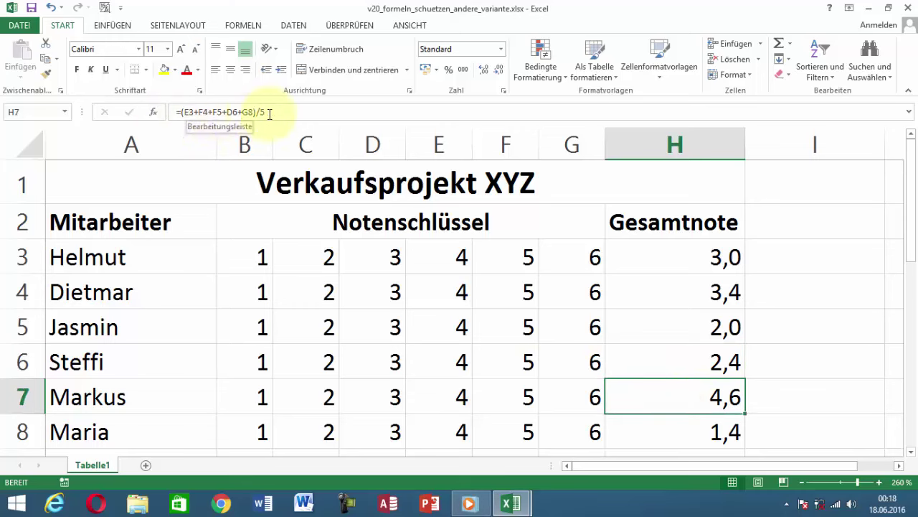
# View H8's formula references without changing it, then select the whole sheet.
pyautogui.doubleClick(707, 435)
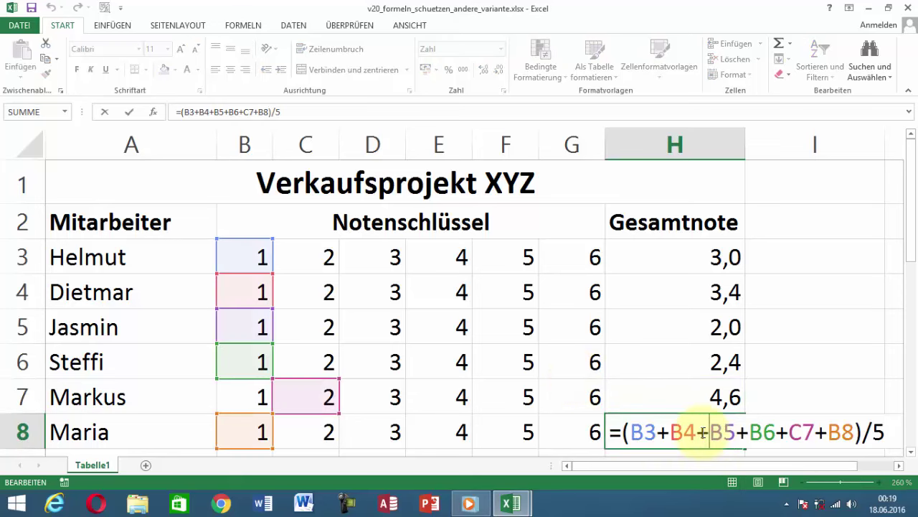
pyautogui.press('Escape')
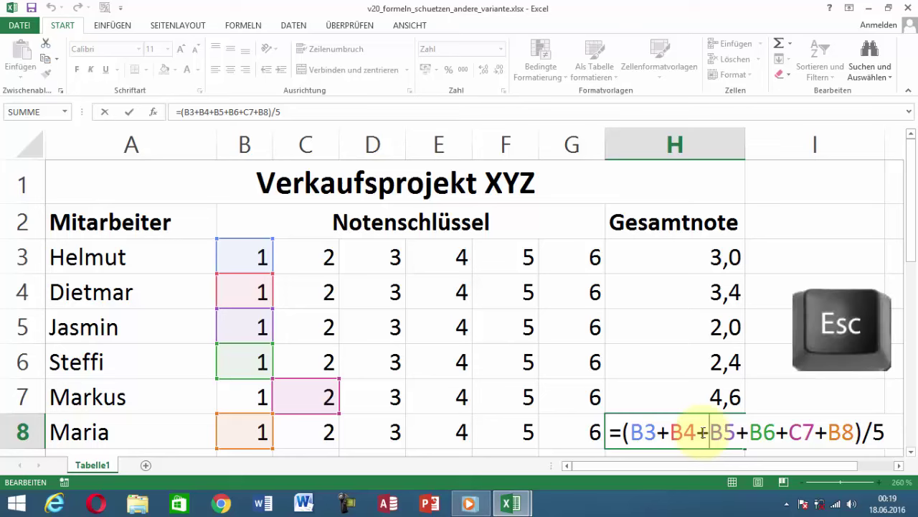
pyautogui.press('Escape')
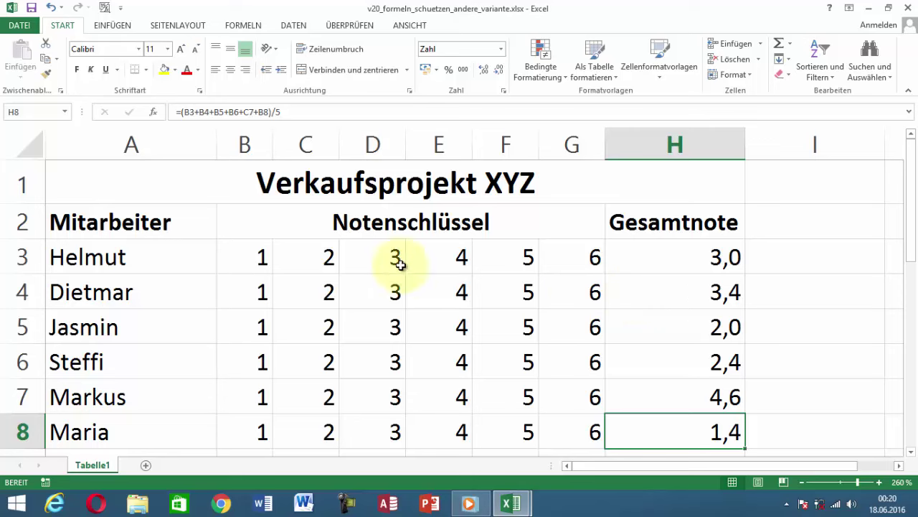
pyautogui.click(28, 149)
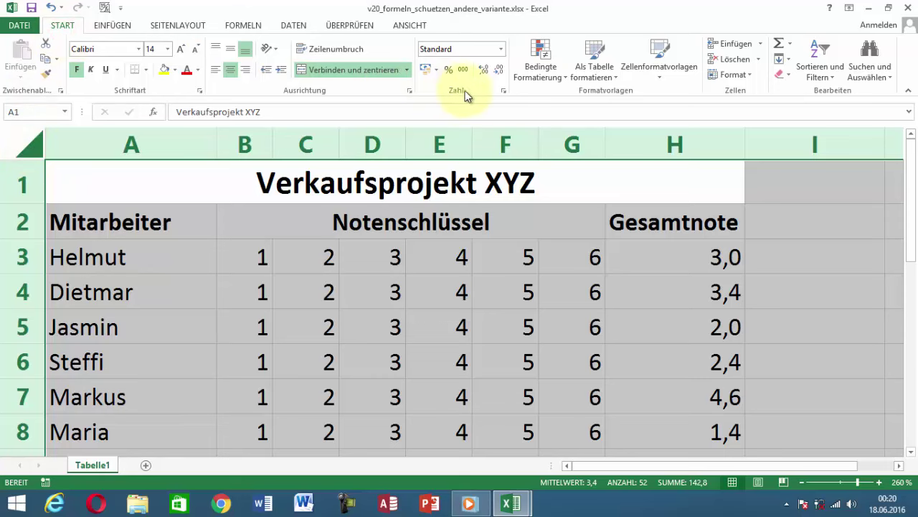
# Clear the Gesperrt (locked) protection option for every cell on the sheet.
pyautogui.click(504, 90)
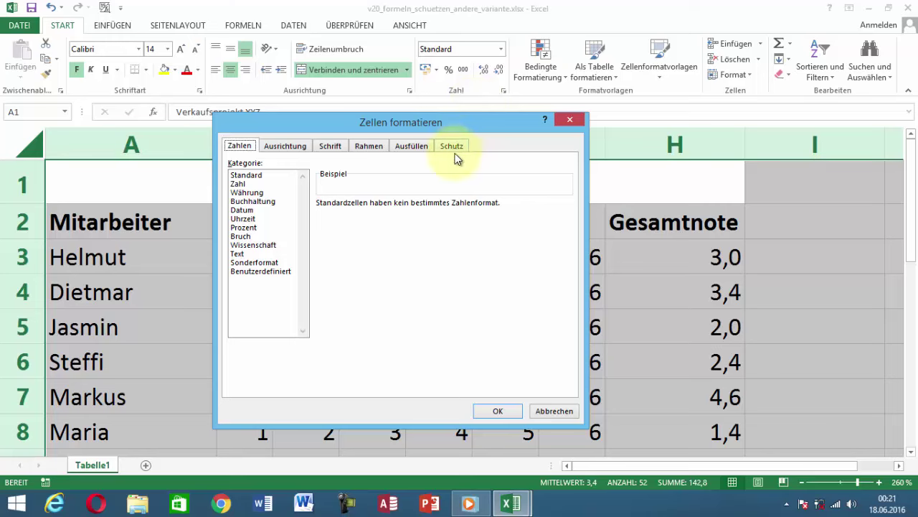
pyautogui.click(453, 149)
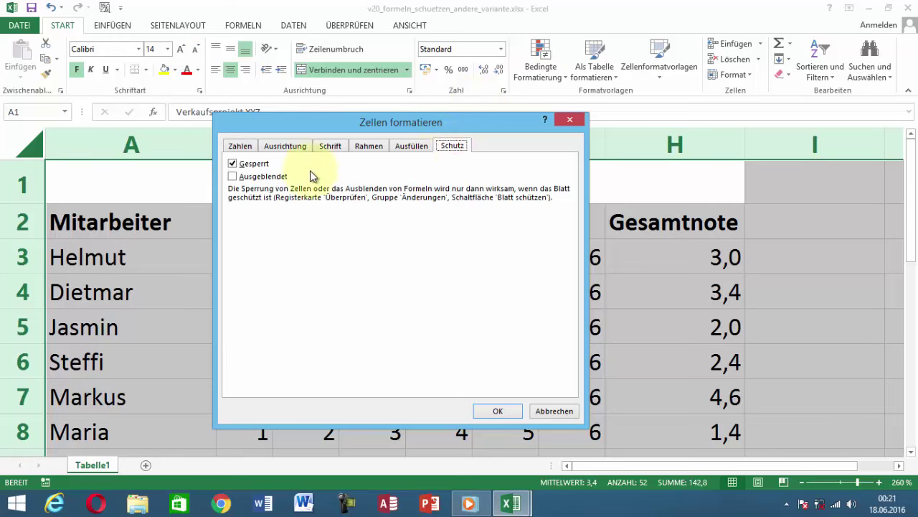
pyautogui.click(233, 164)
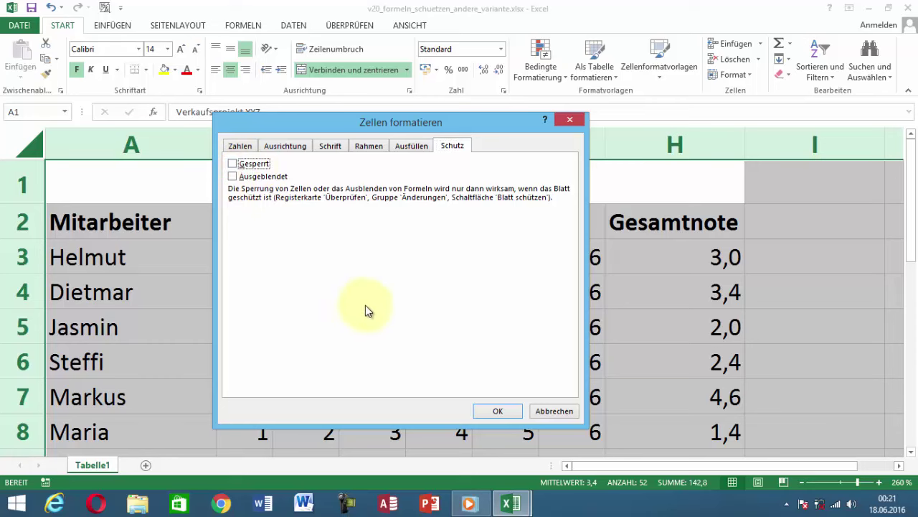
pyautogui.click(495, 409)
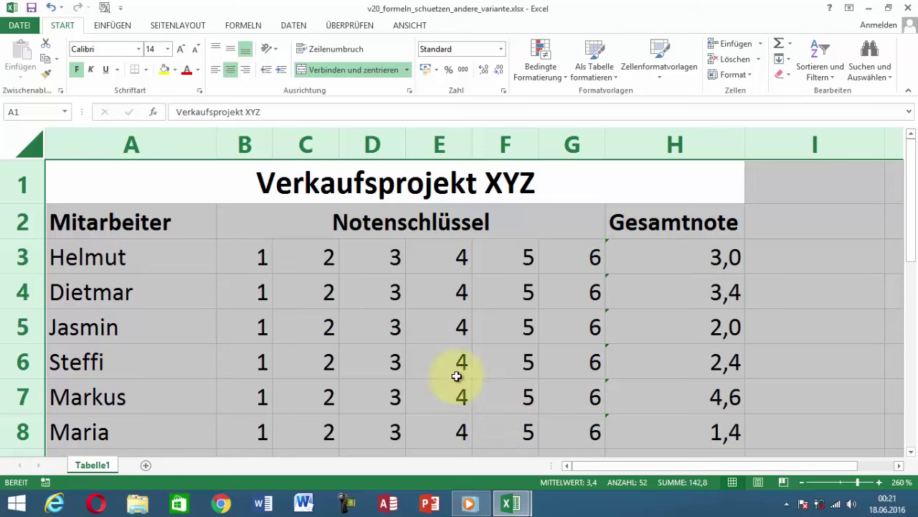
# Select title cell A1, header row A2:H2 and grade/Gesamtnote cells B3:H8, leaving the names out.
pyautogui.click(108, 184)
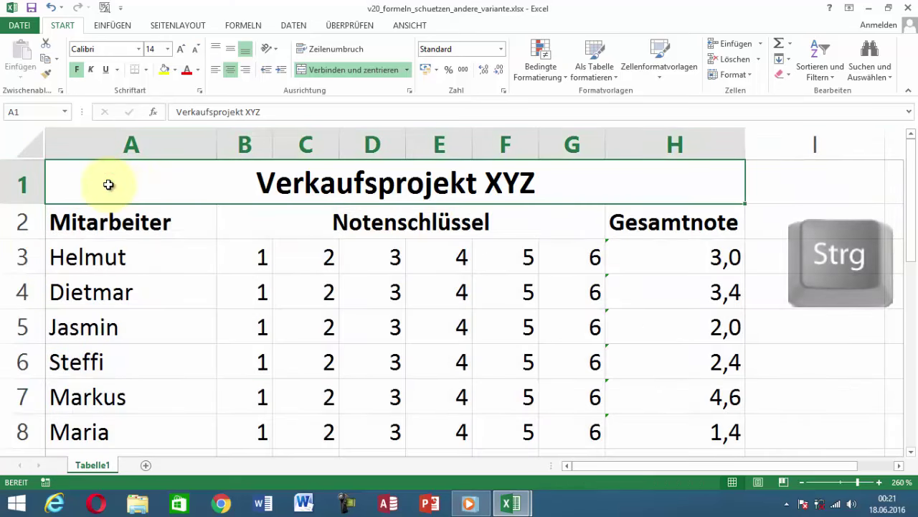
pyautogui.moveTo(89, 224); pyautogui.dragTo(513, 219)
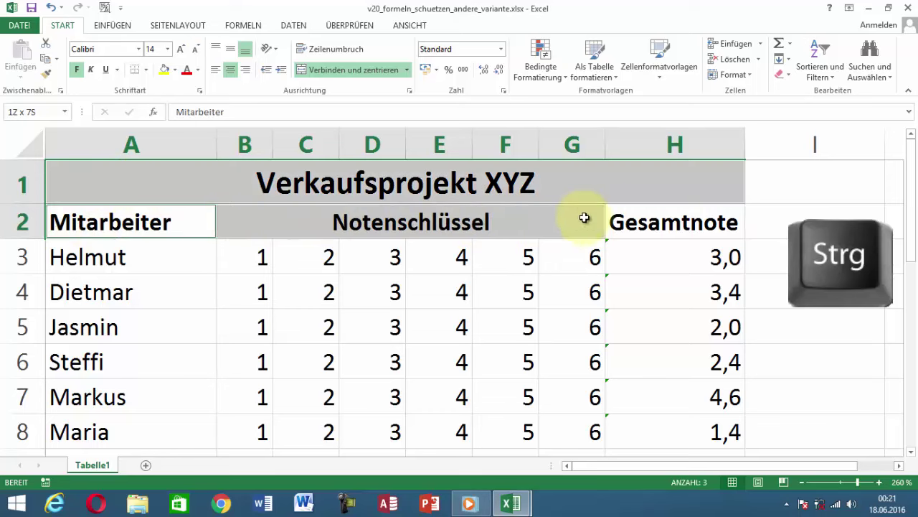
pyautogui.moveTo(513, 219); pyautogui.dragTo(594, 228)
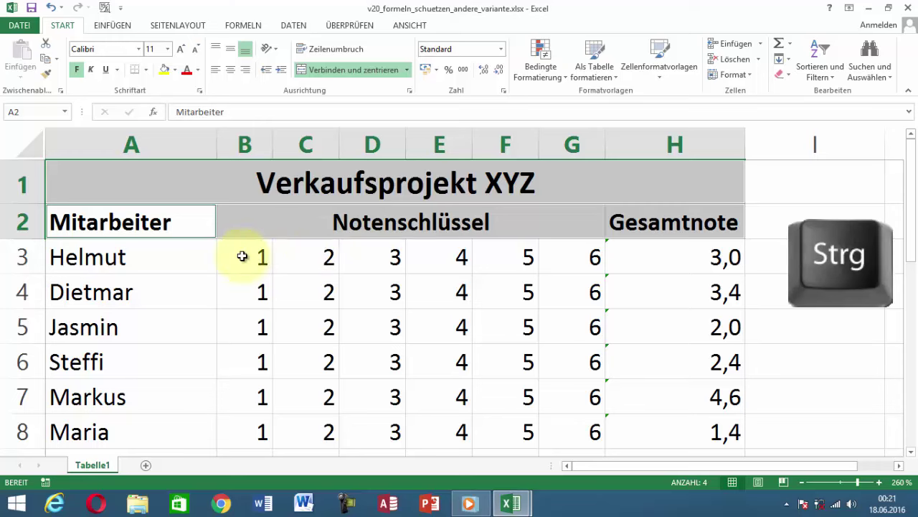
pyautogui.moveTo(244, 256)
pyautogui.mouseDown()
pyautogui.moveTo(378, 436)
pyautogui.moveTo(671, 433)
pyautogui.mouseUp()
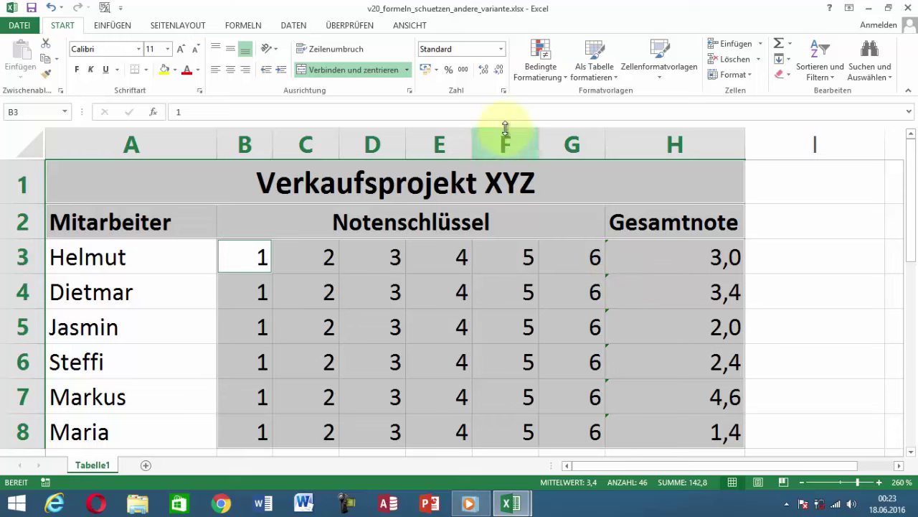
# Turn on Gesperrt and Ausgeblendet protection for the selected title, header and grade cells.
pyautogui.click(504, 91)
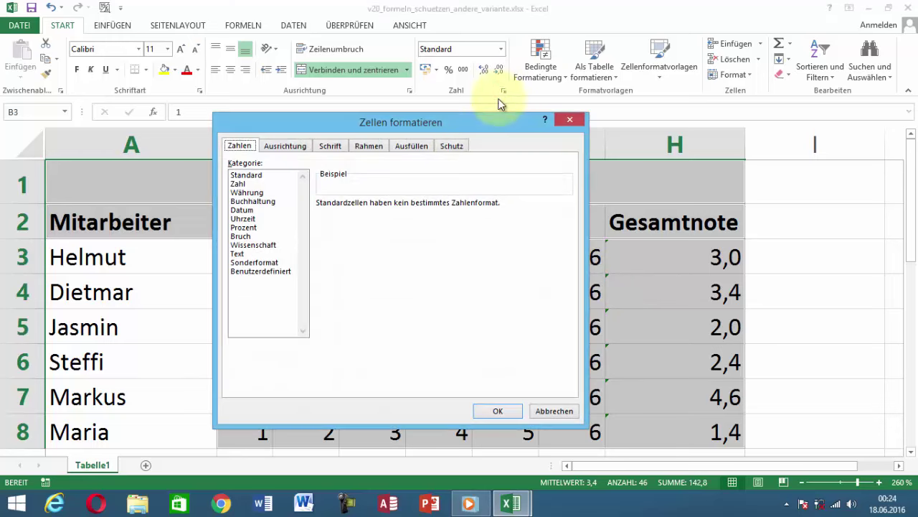
pyautogui.click(455, 146)
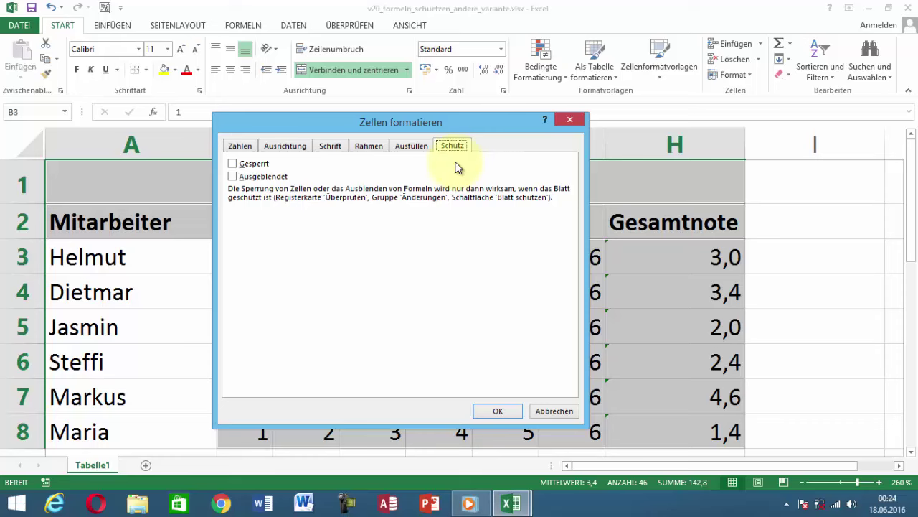
pyautogui.click(235, 164)
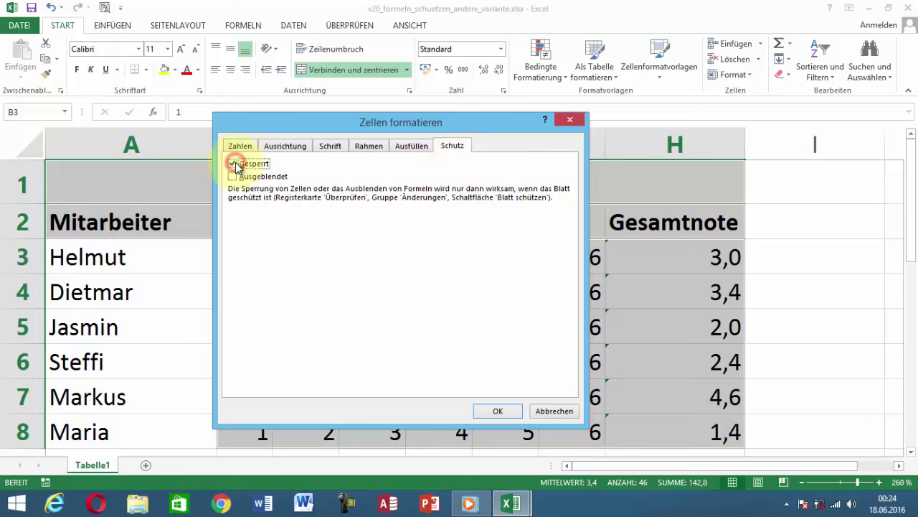
pyautogui.click(233, 177)
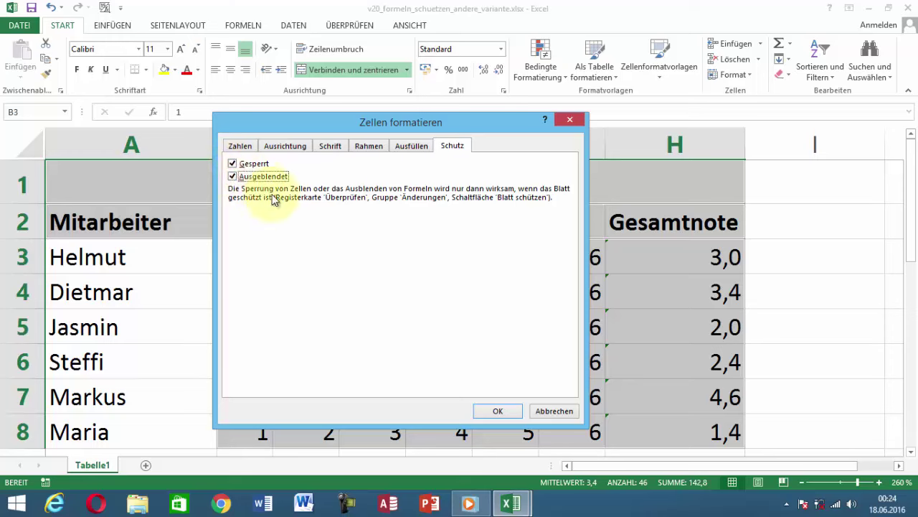
pyautogui.click(512, 414)
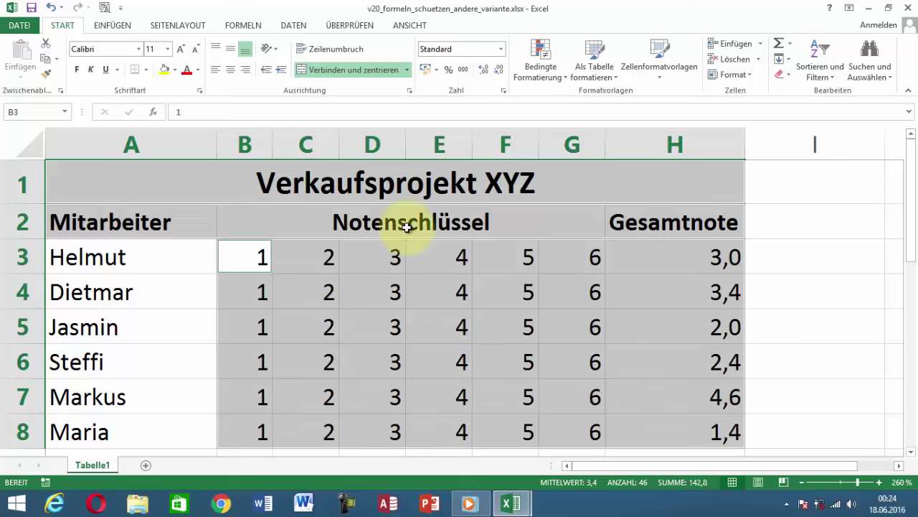
# Apply Blatt schützen sheet protection and confirm the protection password.
pyautogui.click(365, 30)
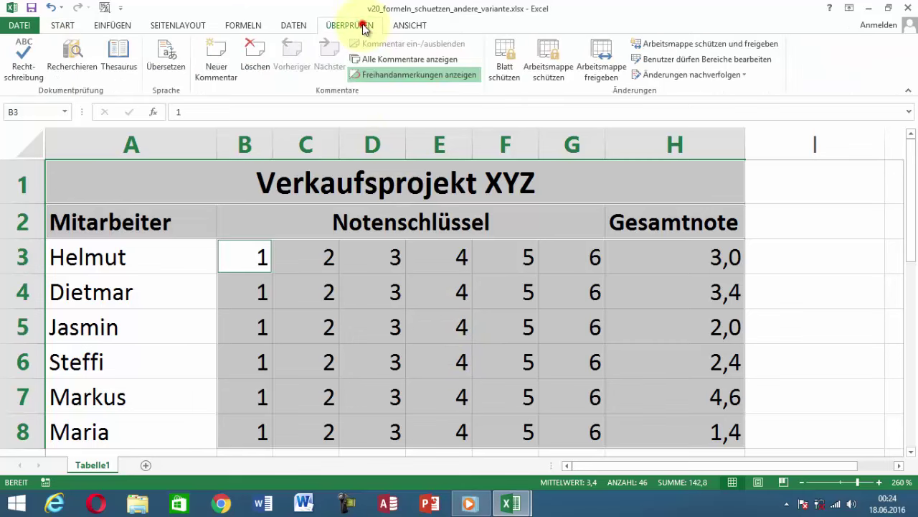
pyautogui.click(512, 75)
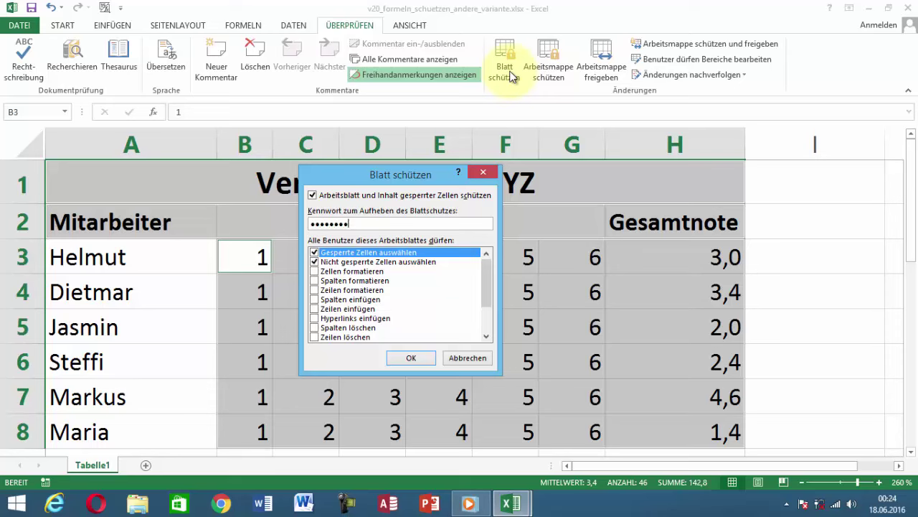
pyautogui.click(422, 358)
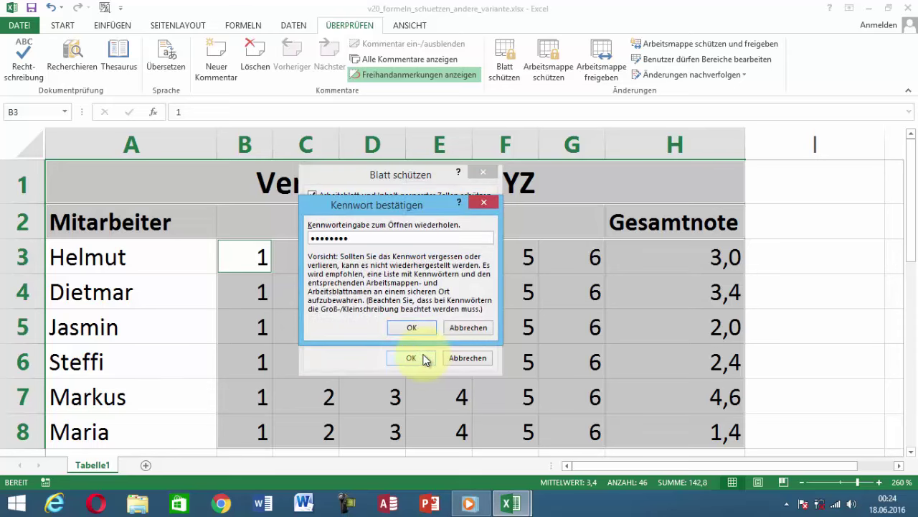
pyautogui.click(422, 328)
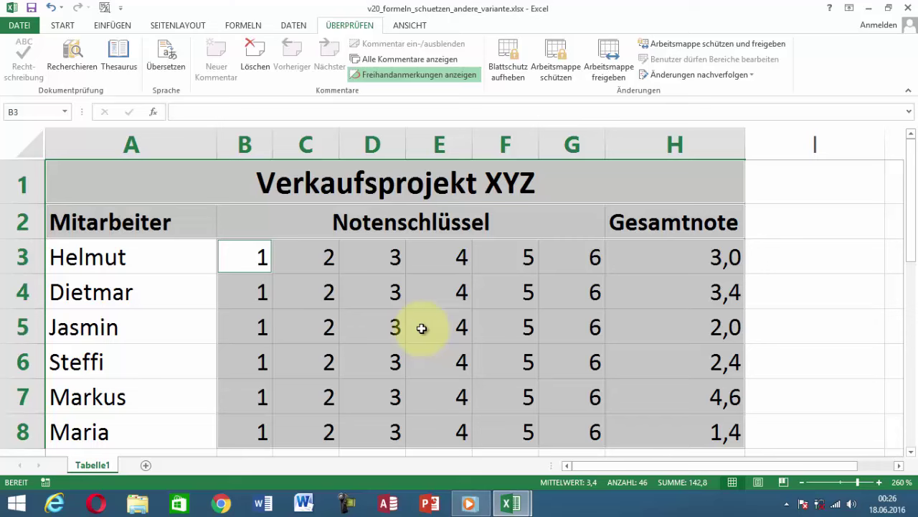
pyautogui.click(670, 262)
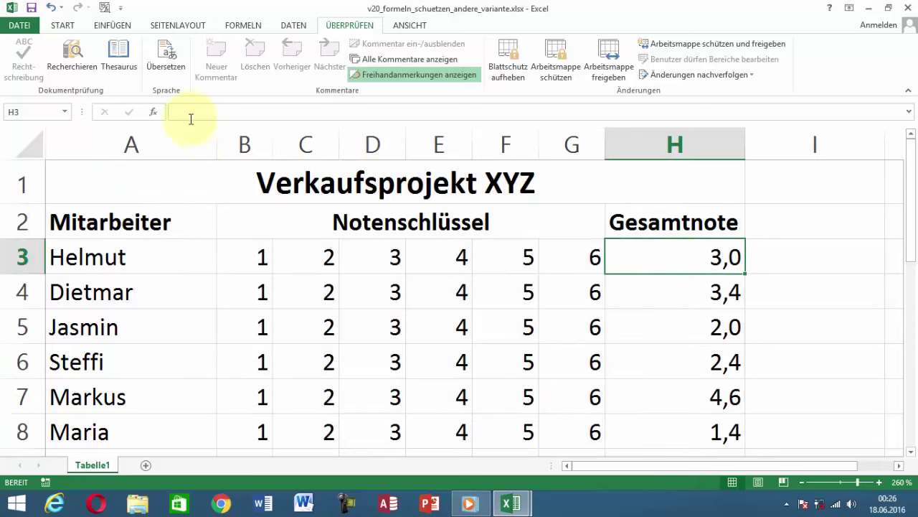
pyautogui.click(646, 291)
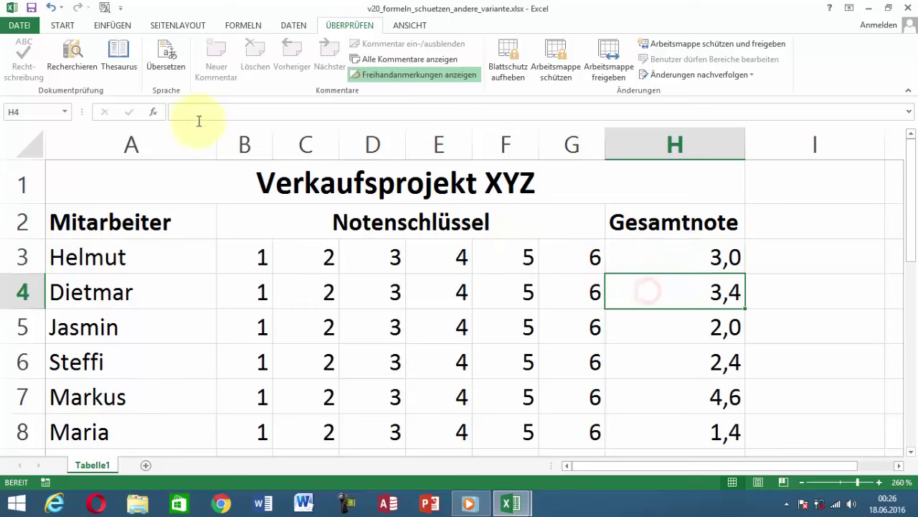
pyautogui.click(706, 326)
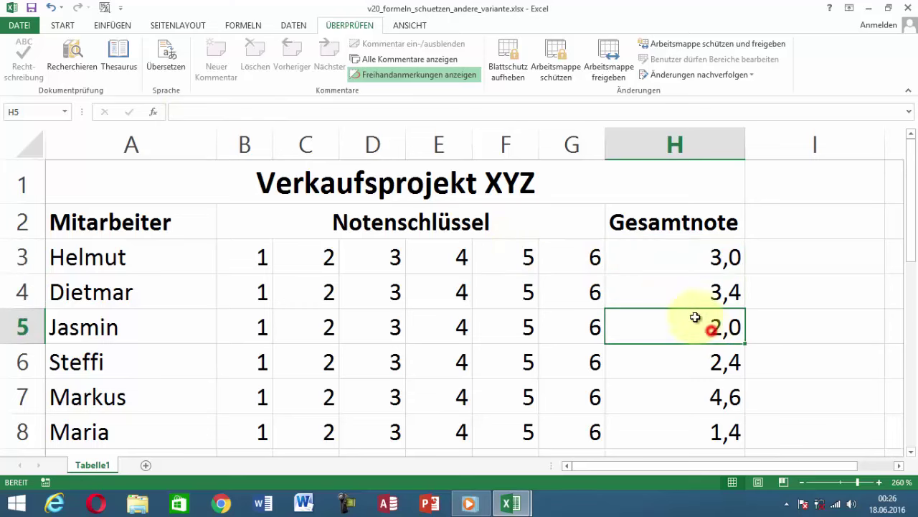
pyautogui.click(686, 359)
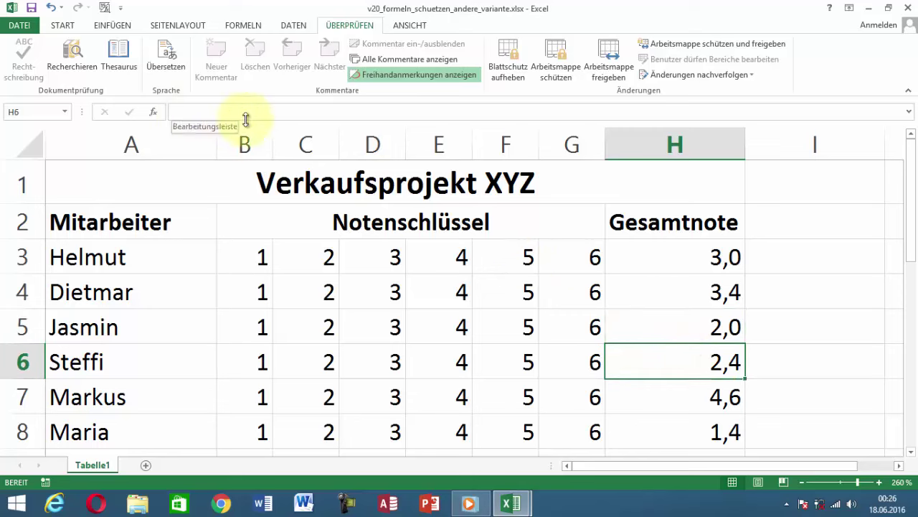
pyautogui.click(726, 395)
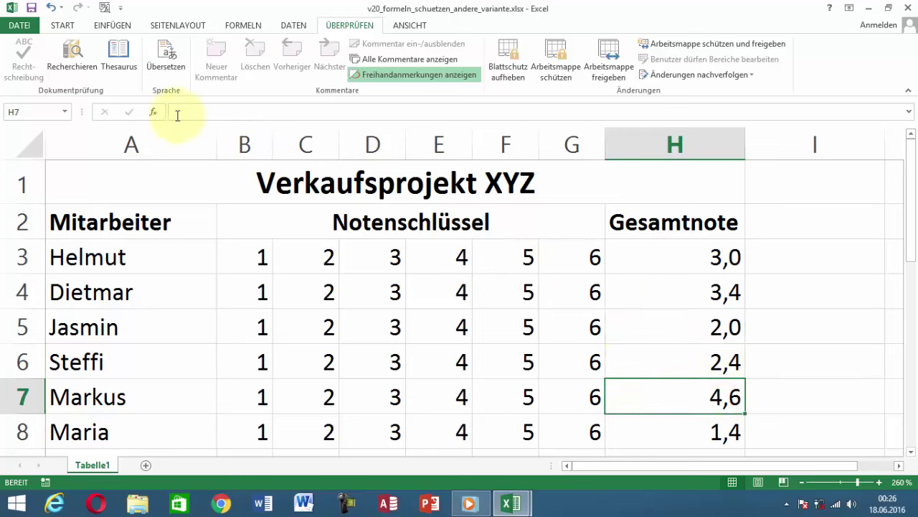
pyautogui.click(672, 427)
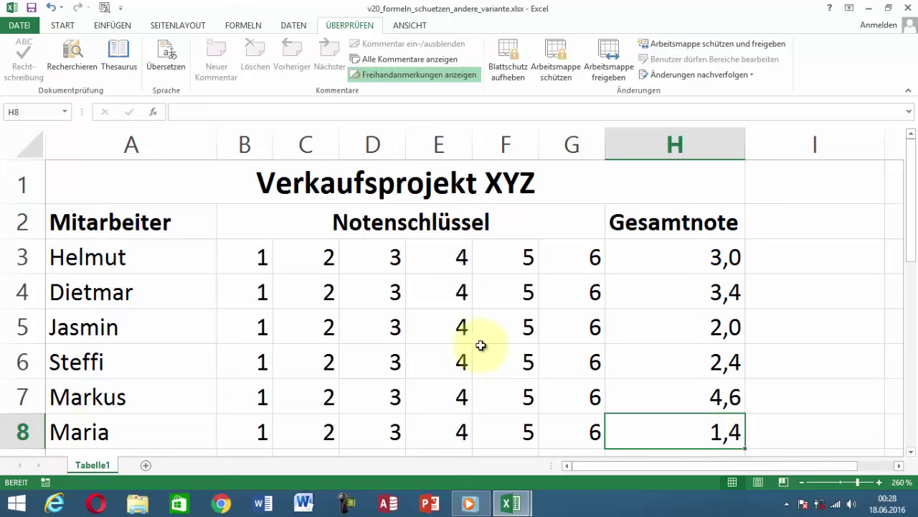
pyautogui.click(456, 332)
pyautogui.press('1')
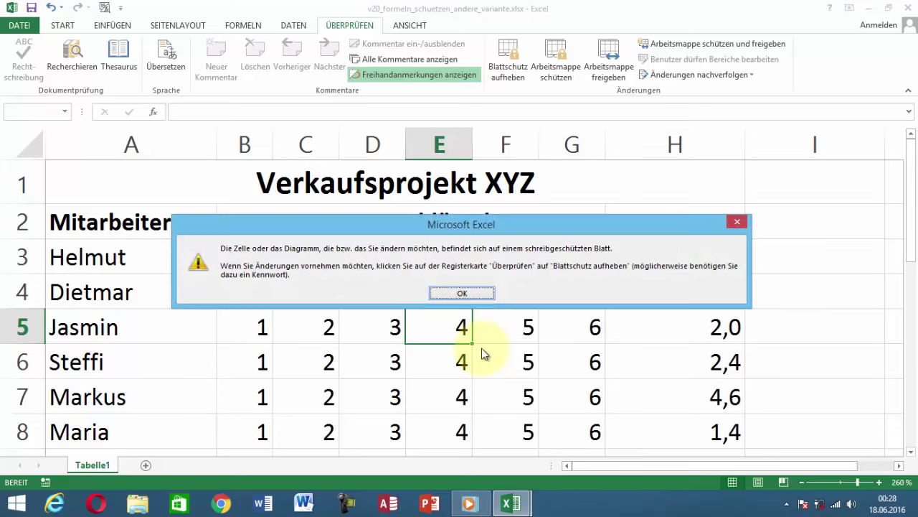
pyautogui.click(482, 293)
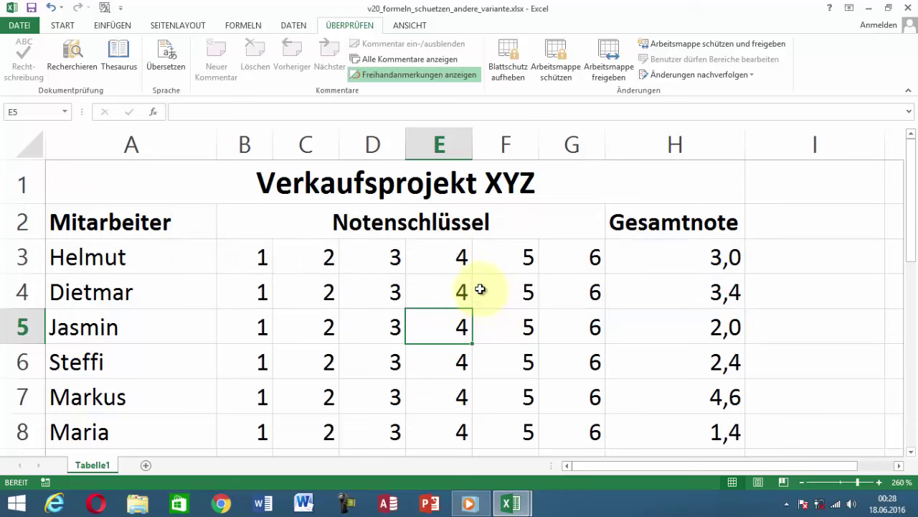
pyautogui.click(438, 224)
pyautogui.press('1')
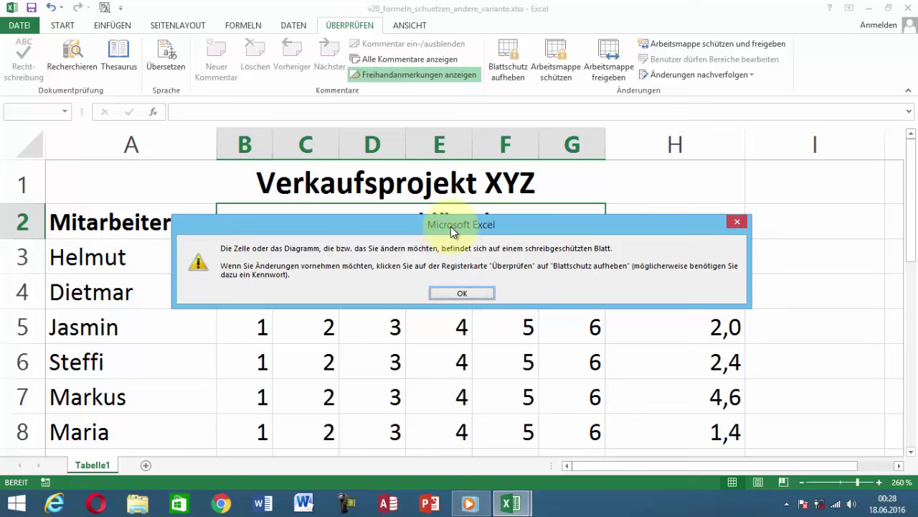
pyautogui.click(475, 292)
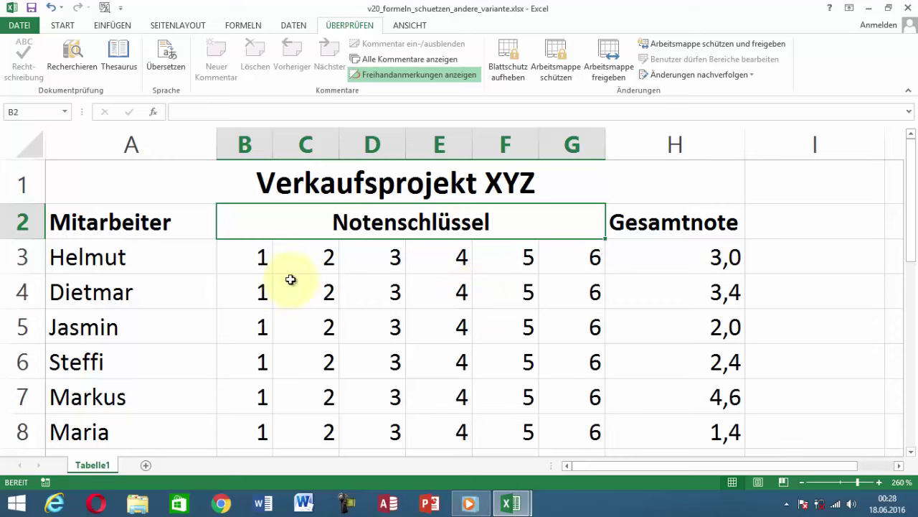
# Append each employee's surname to the first names in cells A3, A4 and A5.
pyautogui.click(144, 260)
pyautogui.doubleClick(143, 260)
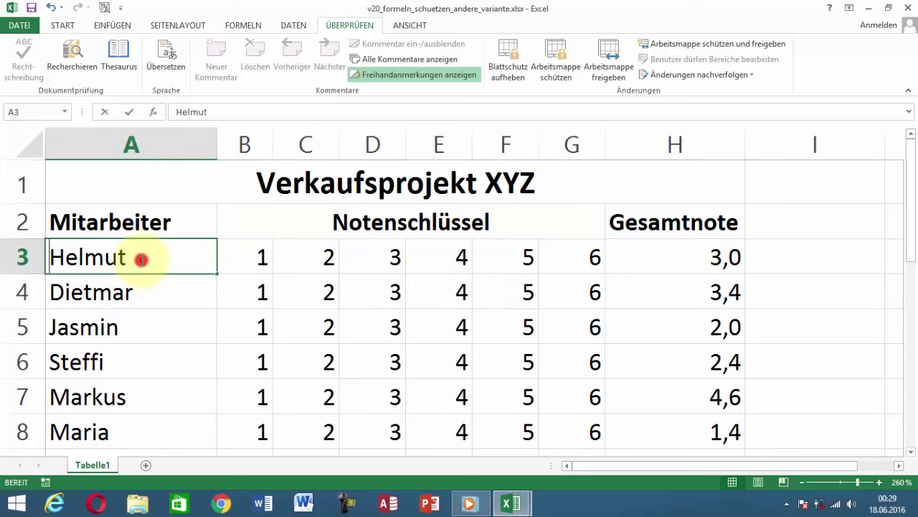
pyautogui.write('Betz')
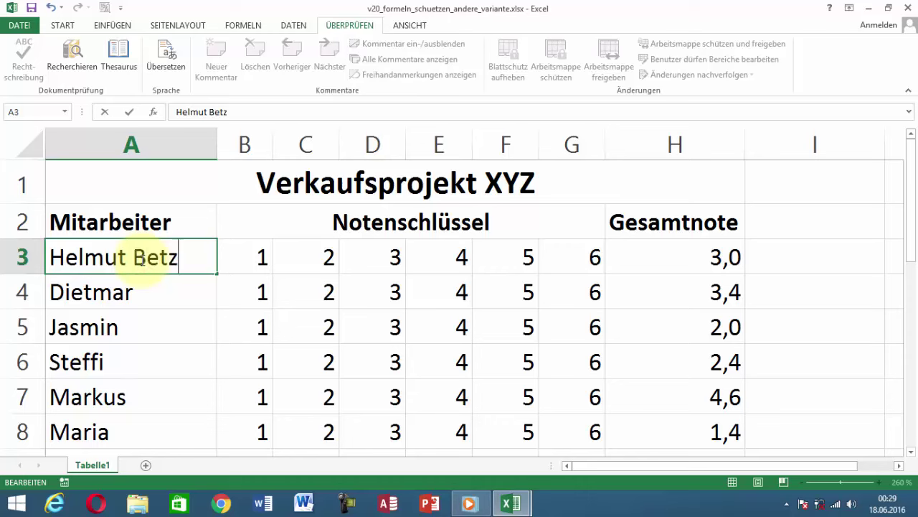
pyautogui.press('Return')
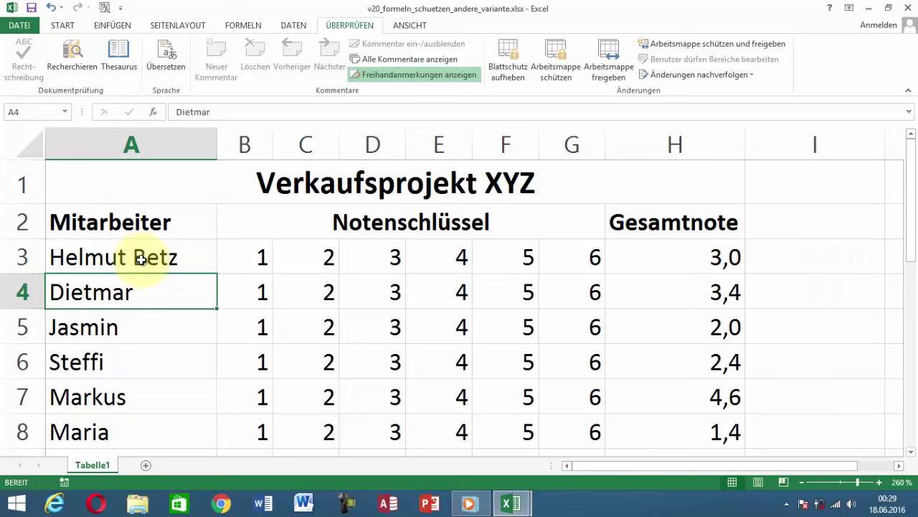
pyautogui.doubleClick(144, 295)
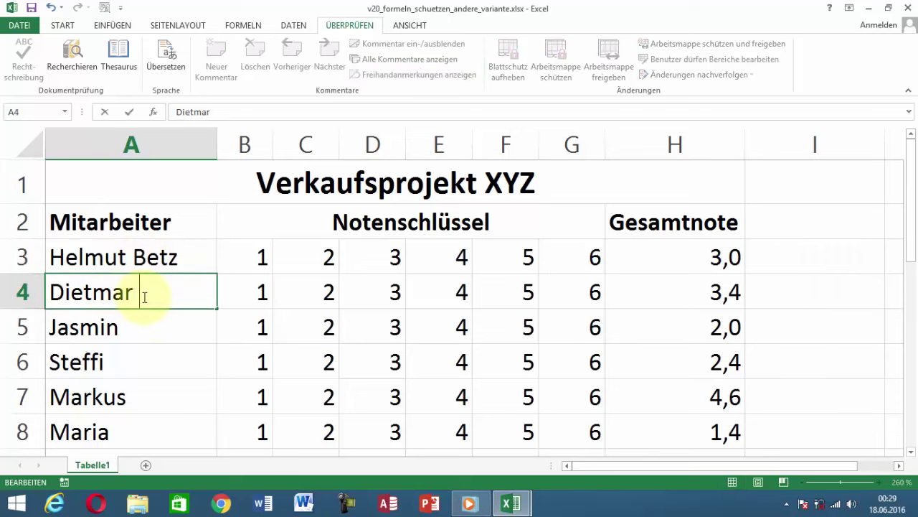
pyautogui.write('Bä')
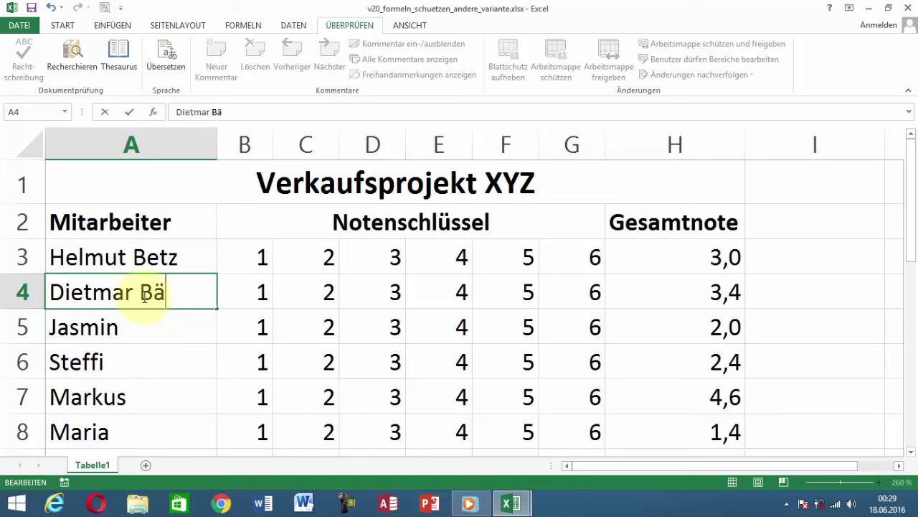
pyautogui.press('Return')
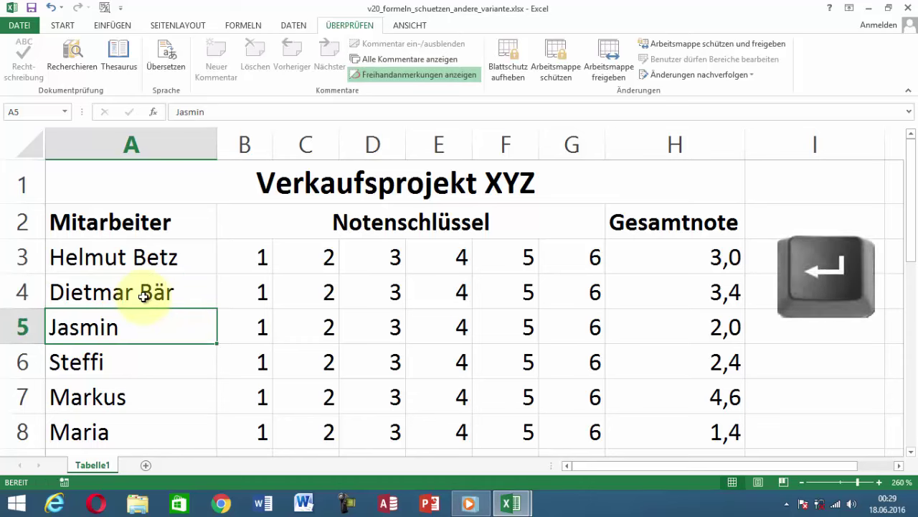
pyautogui.doubleClick(144, 334)
pyautogui.write('Holz')
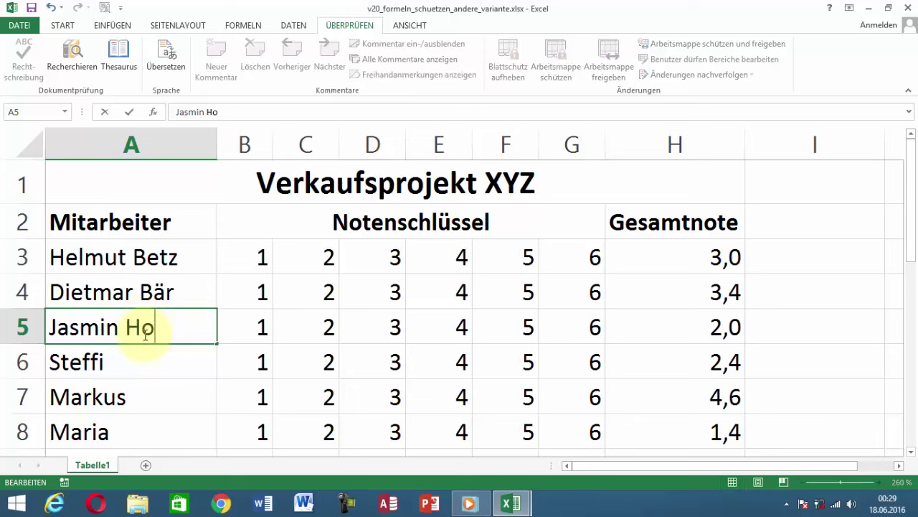
pyautogui.write('e')
pyautogui.press('Return')
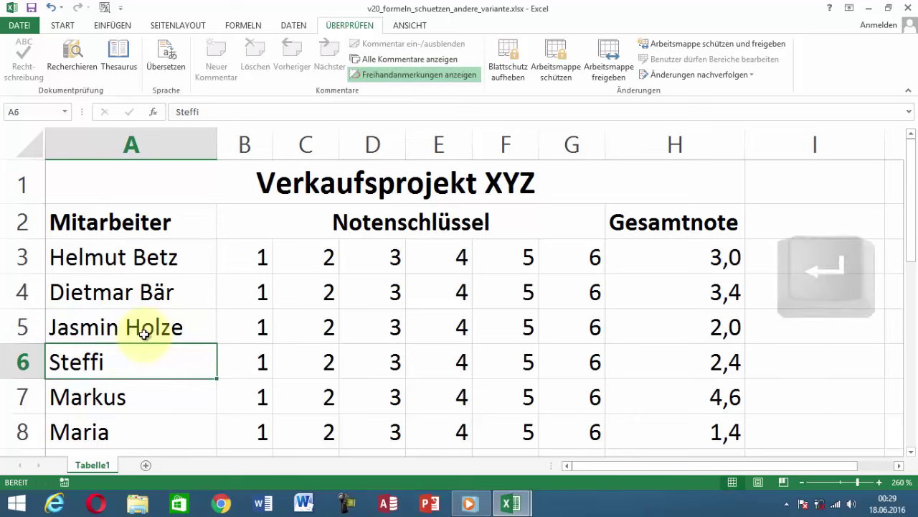
# Append each employee's surname to the first names in cells A6, A7 and A8.
pyautogui.doubleClick(126, 364)
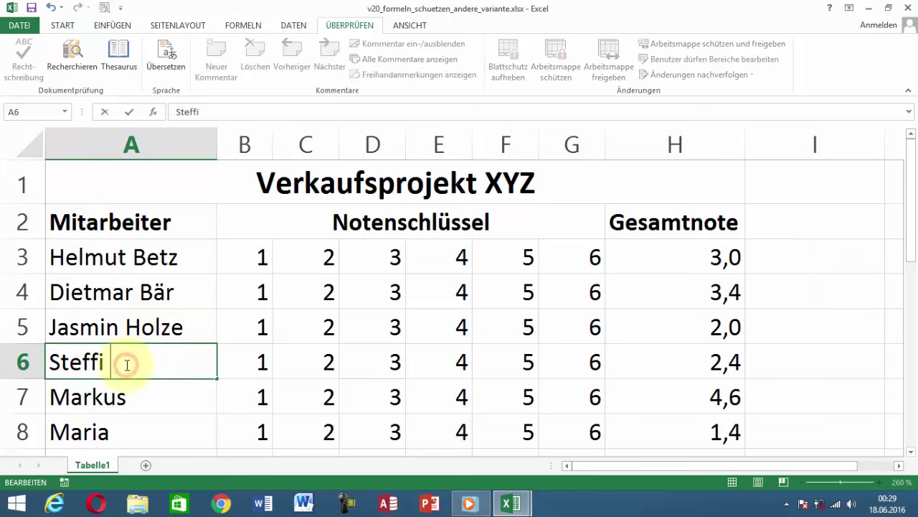
pyautogui.write('Kle')
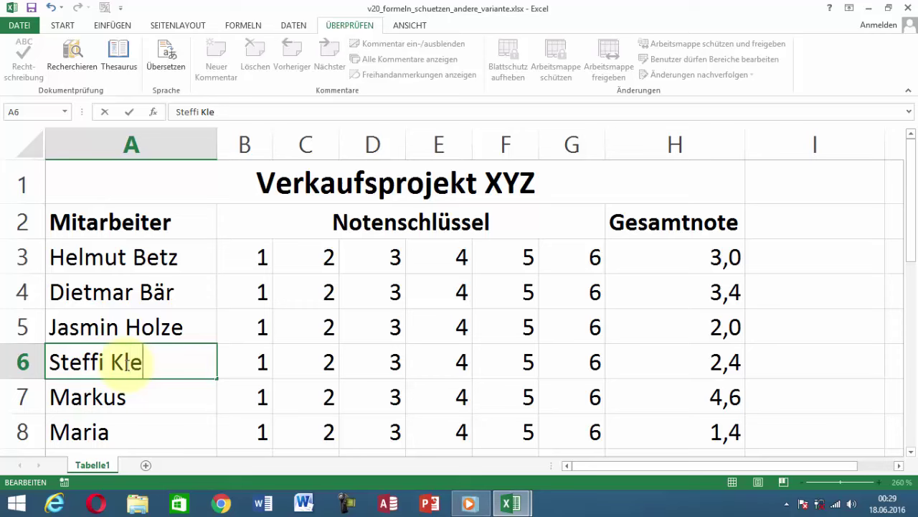
pyautogui.write('nke')
pyautogui.press('Return')
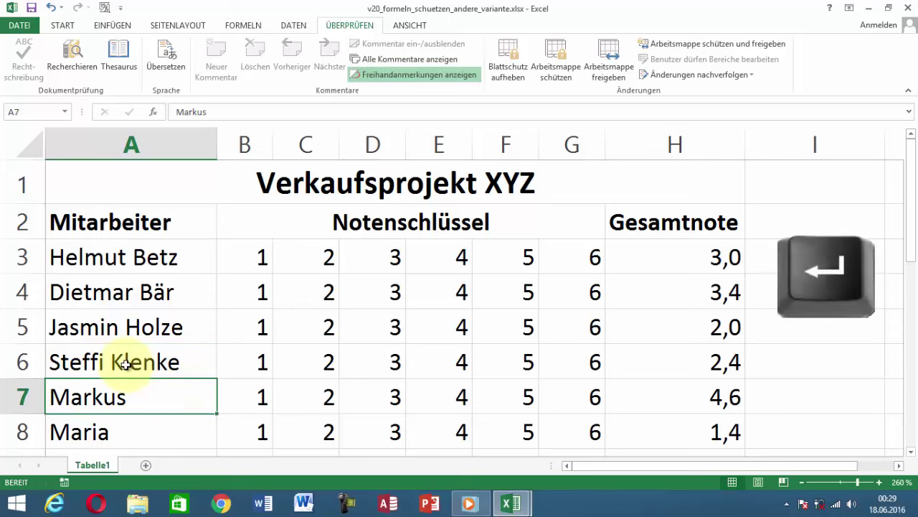
pyautogui.doubleClick(140, 401)
pyautogui.write('Mann')
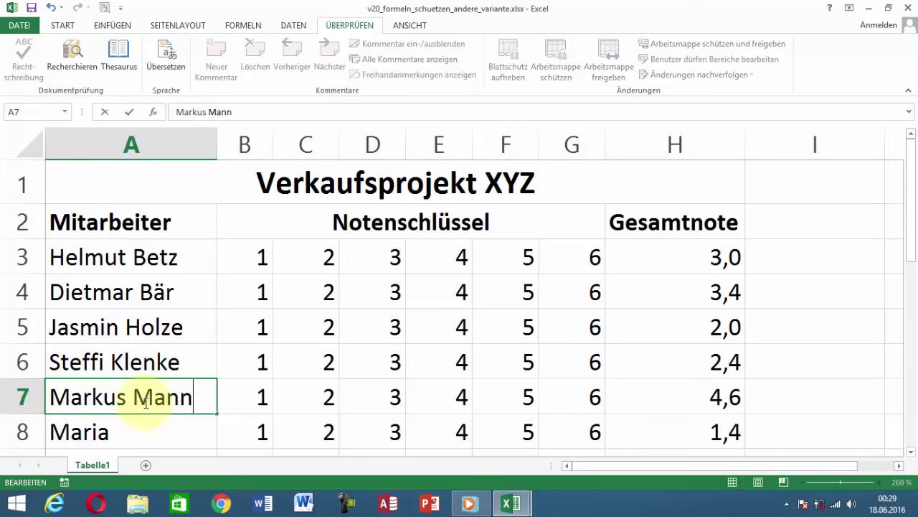
pyautogui.press('Return')
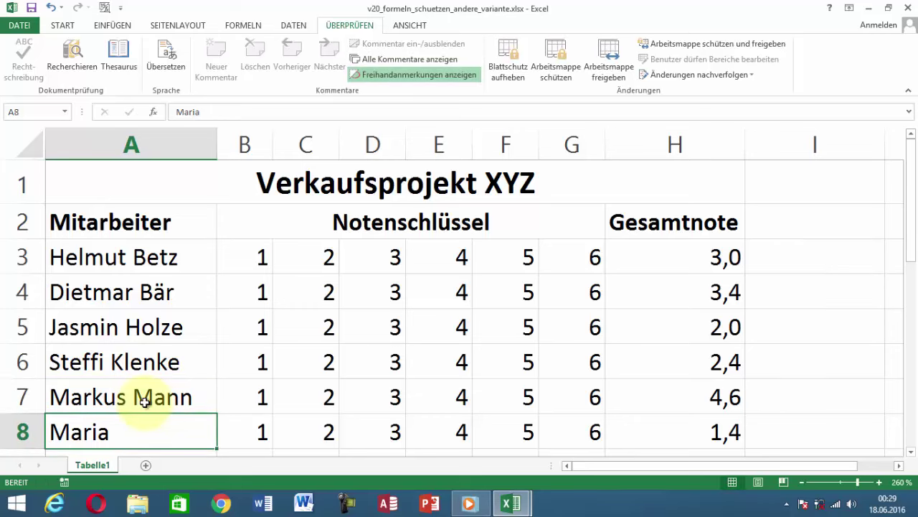
pyautogui.doubleClick(144, 430)
pyautogui.write('Bär')
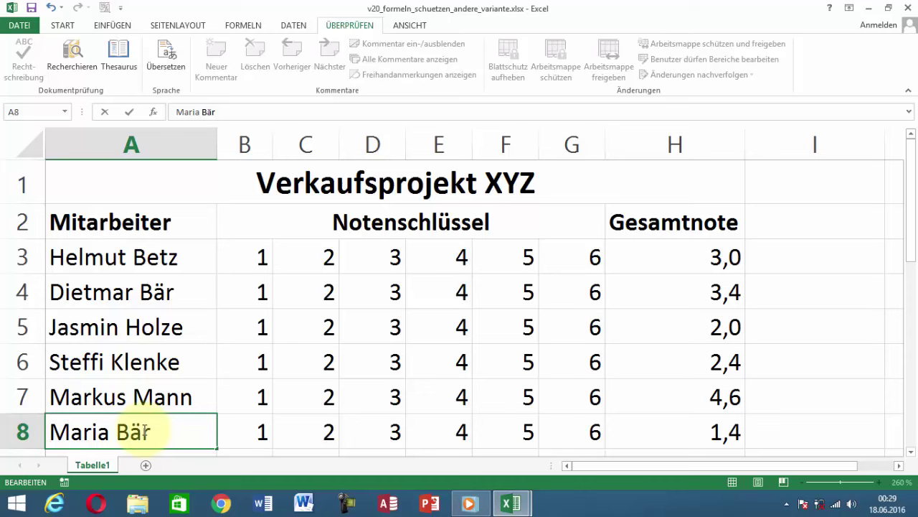
pyautogui.click(129, 112)
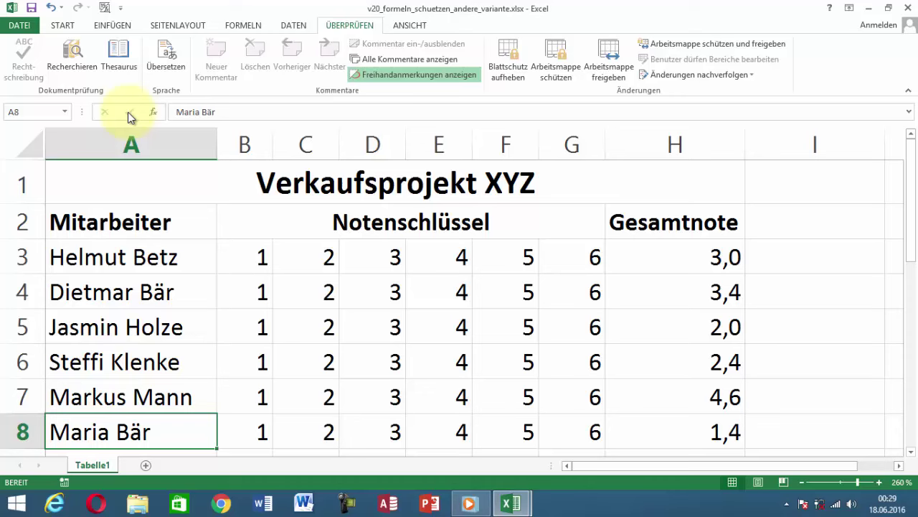